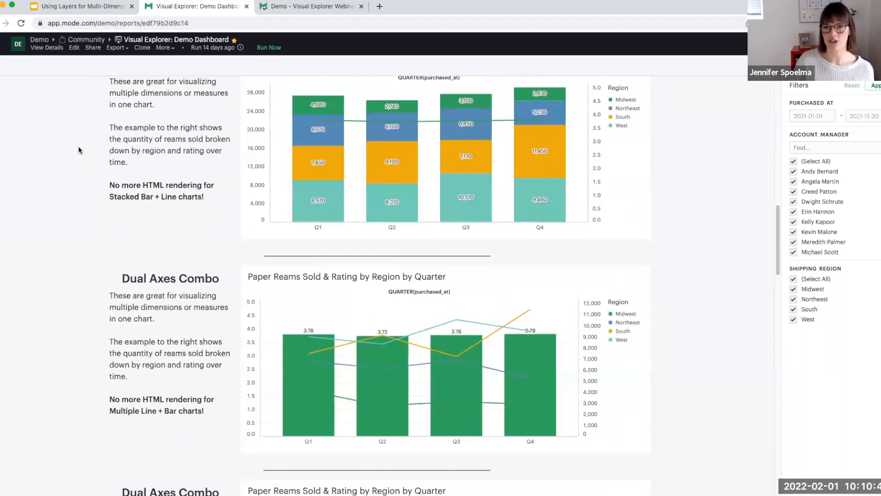
Review the dashboard's combo, crosstab pie and scatter plot examples, and inspect the bars of the Faceted Combo 2 chart.
{"action": "scroll", "coordinate": [78, 150], "scroll_direction": "down", "scroll_amount": 8}
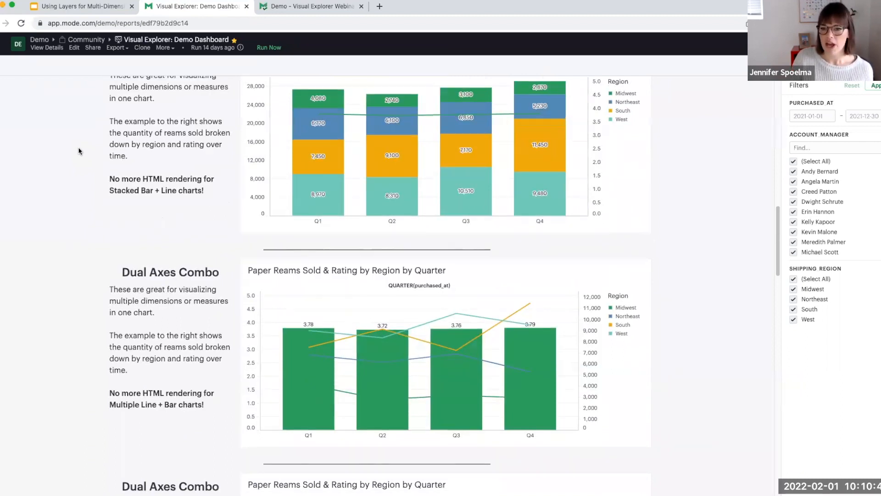
{"action": "scroll", "coordinate": [78, 150], "scroll_direction": "down", "scroll_amount": 8}
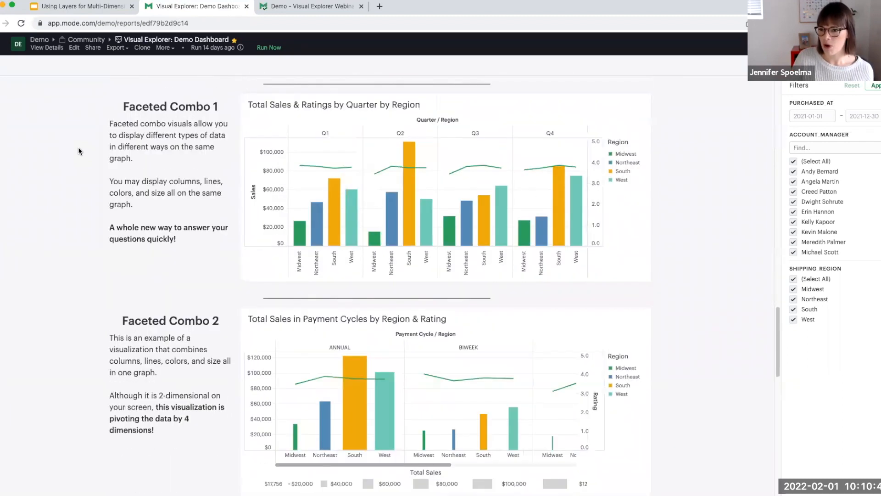
{"action": "scroll", "coordinate": [79, 156], "scroll_direction": "down", "scroll_amount": 1}
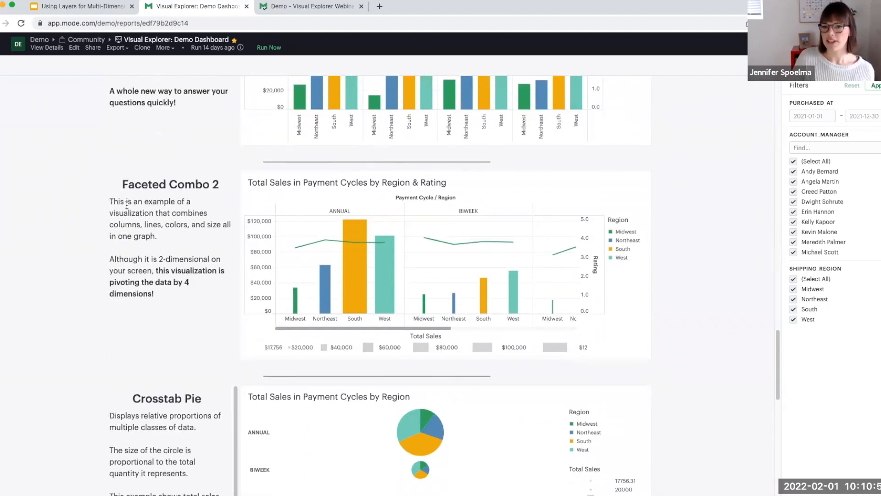
{"action": "scroll", "coordinate": [155, 227], "scroll_direction": "down", "scroll_amount": 1}
{"action": "scroll", "coordinate": [144, 231], "scroll_direction": "down", "scroll_amount": 7}
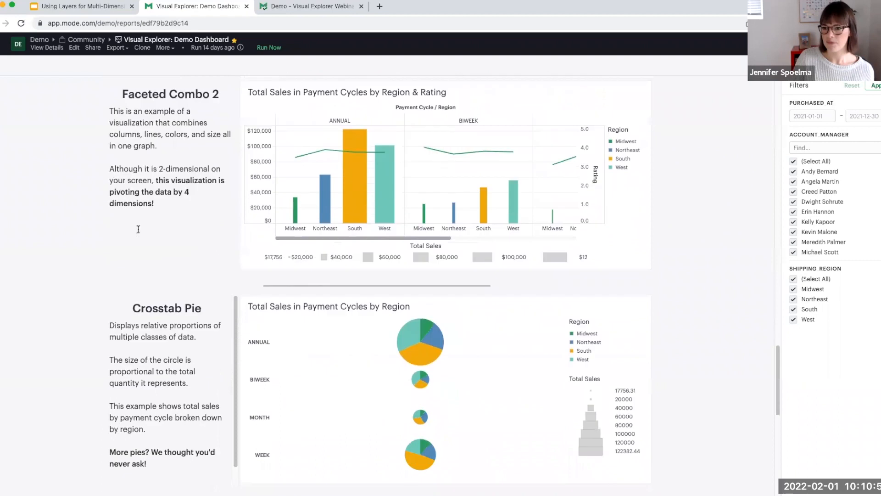
{"action": "scroll", "coordinate": [112, 293], "scroll_direction": "down", "scroll_amount": 1}
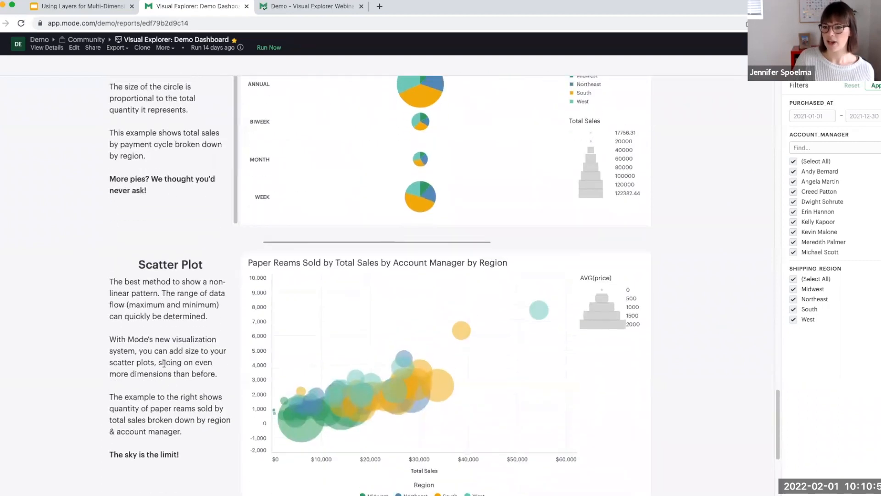
{"action": "scroll", "coordinate": [140, 359], "scroll_direction": "up", "scroll_amount": 7}
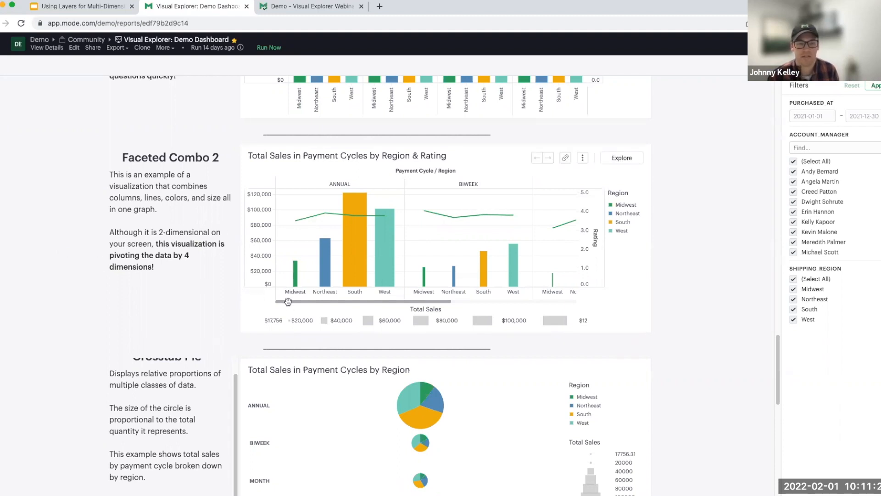
{"action": "mouse_move", "coordinate": [288, 302]}
{"action": "left_mouse_down"}
{"action": "mouse_move", "coordinate": [351, 298]}
{"action": "mouse_move", "coordinate": [285, 301]}
{"action": "left_mouse_up"}
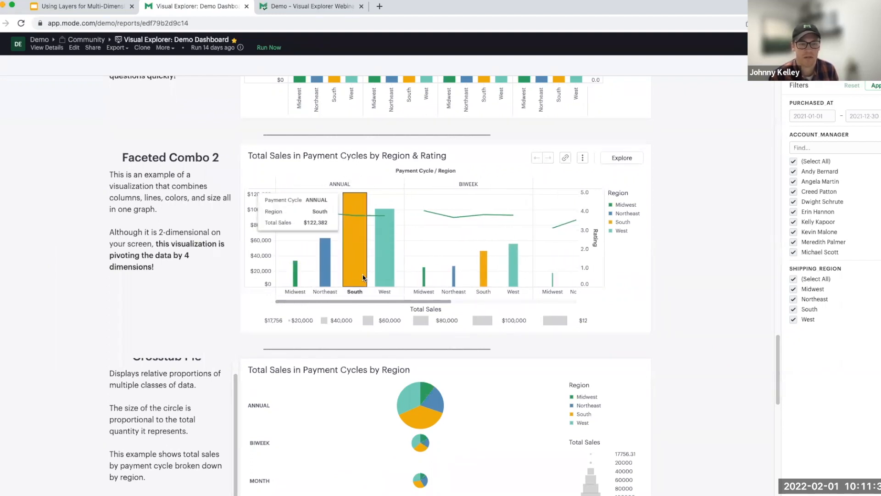
{"action": "mouse_move", "coordinate": [387, 275]}
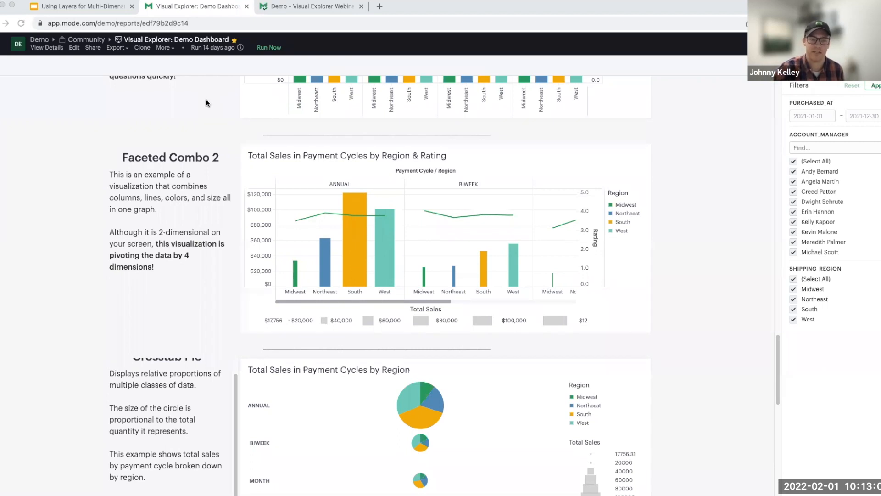
Switch to the Demo - Visual Explorer Webinar Series report and create a Visual Explorer chart from the Dunder Mifflin query.
{"action": "left_click", "coordinate": [308, 6]}
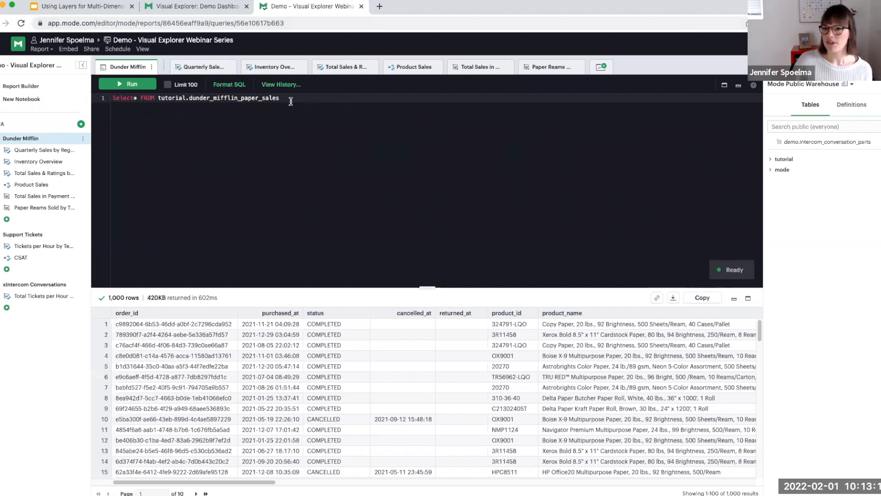
{"action": "left_click", "coordinate": [603, 69]}
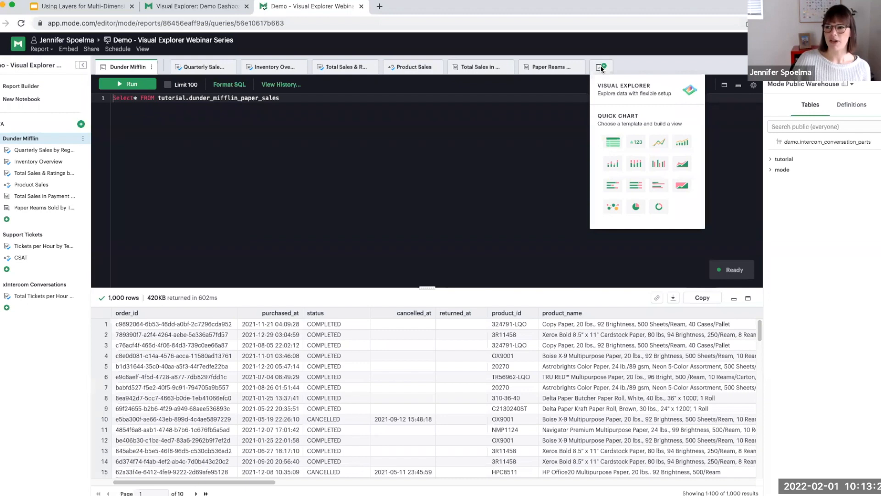
{"action": "left_click", "coordinate": [637, 94]}
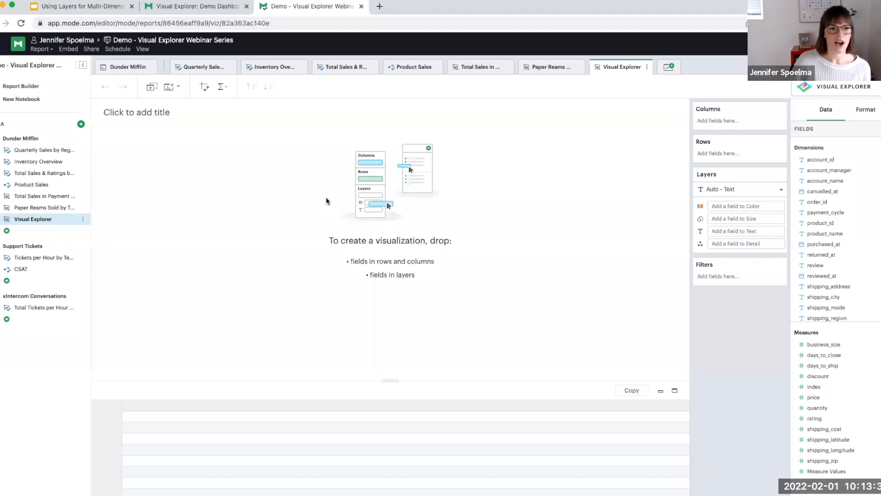
Title the new chart "Total Sales in Payment Cycles by Region & Rating".
{"action": "left_click", "coordinate": [140, 114]}
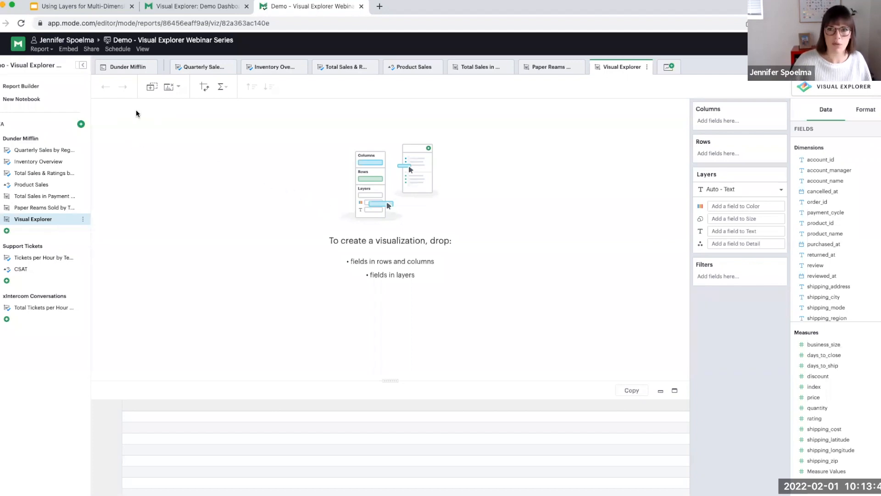
{"action": "type", "text": "Total Sales in Payment Cycles by Region & Rating"}
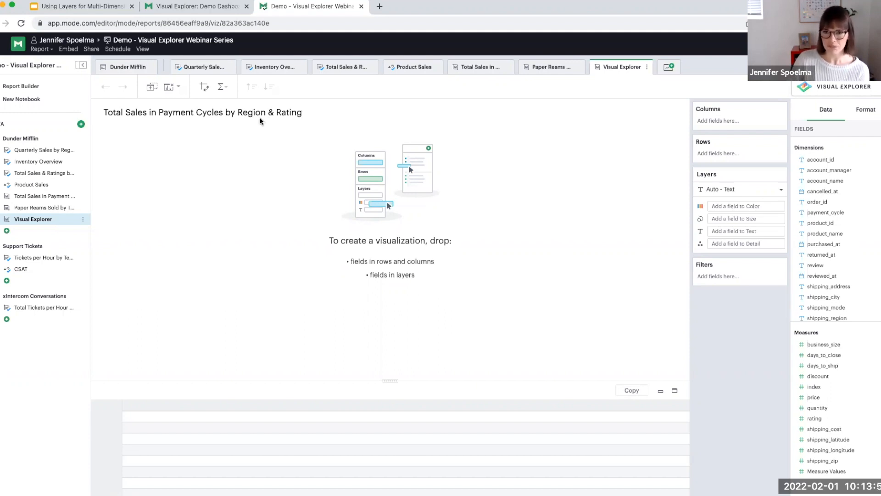
{"action": "left_click", "coordinate": [238, 161]}
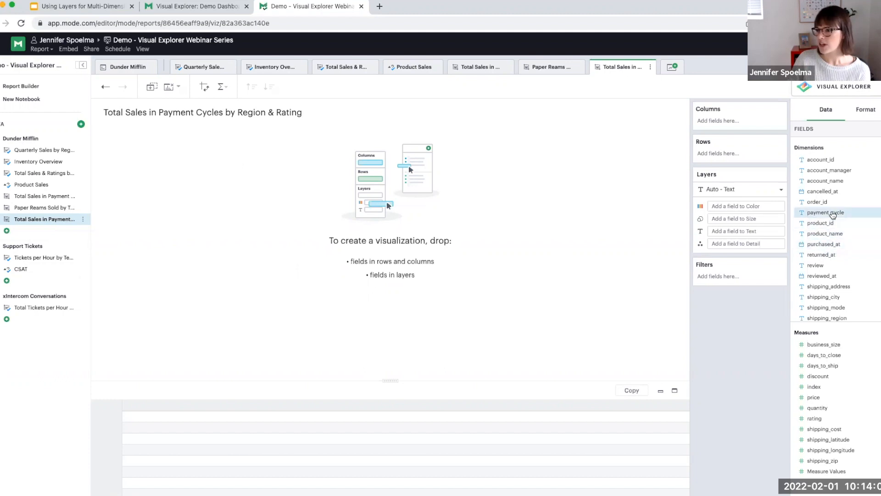
Split the chart's columns by payment_cycle and, within it, by shipping_region.
{"action": "left_click_drag", "start_coordinate": [833, 214], "coordinate": [746, 122]}
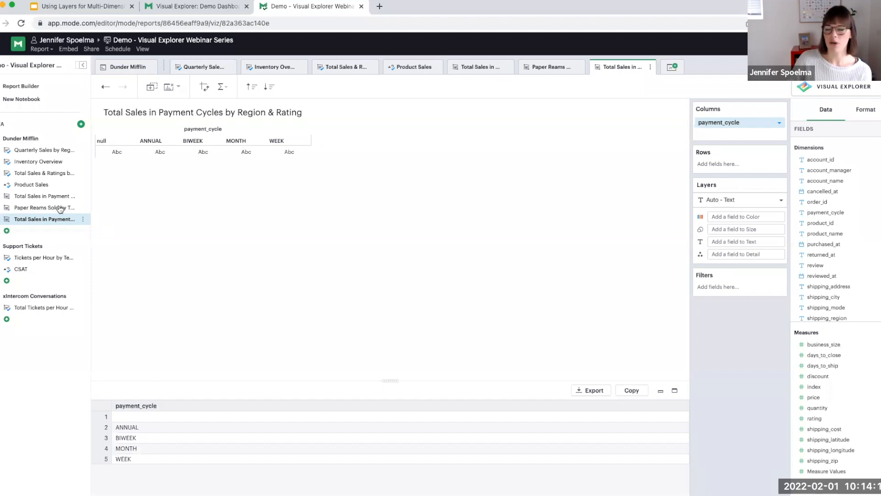
{"action": "scroll", "coordinate": [837, 282], "scroll_direction": "down", "scroll_amount": 1}
{"action": "left_click_drag", "start_coordinate": [824, 302], "coordinate": [734, 134]}
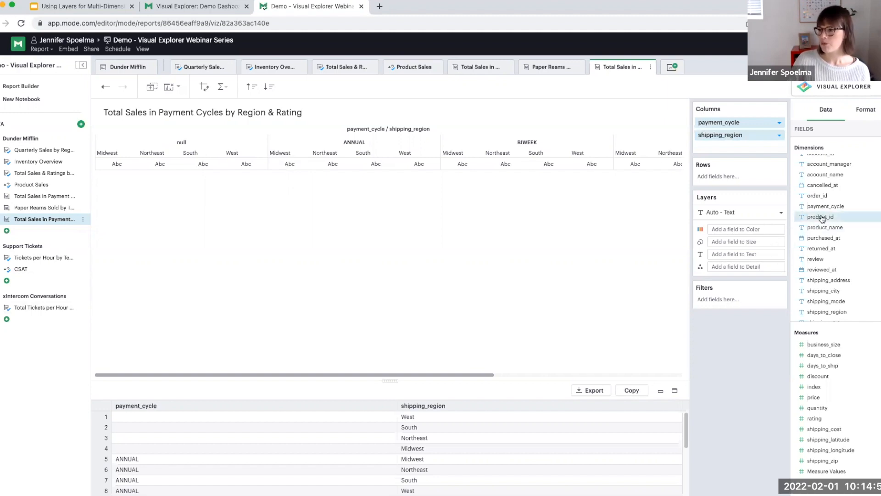
Add a payment_cycle filter that leaves out the Null values.
{"action": "left_click_drag", "start_coordinate": [821, 206], "coordinate": [720, 296]}
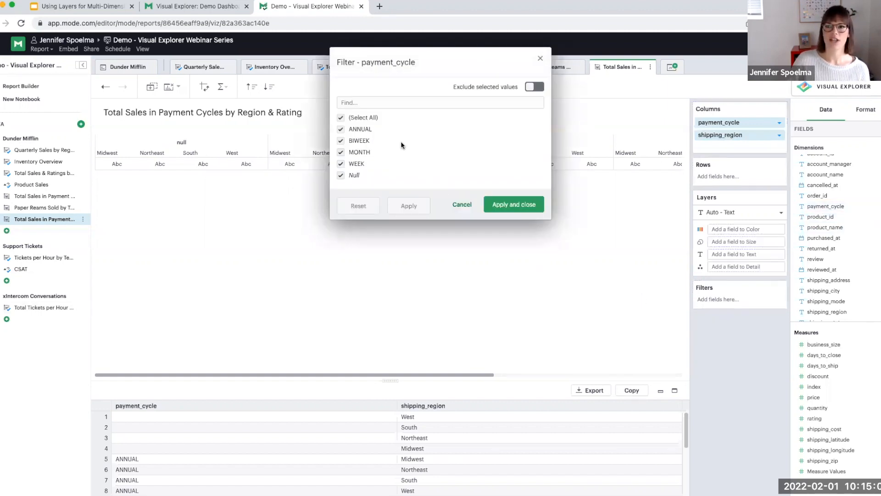
{"action": "left_click", "coordinate": [340, 177]}
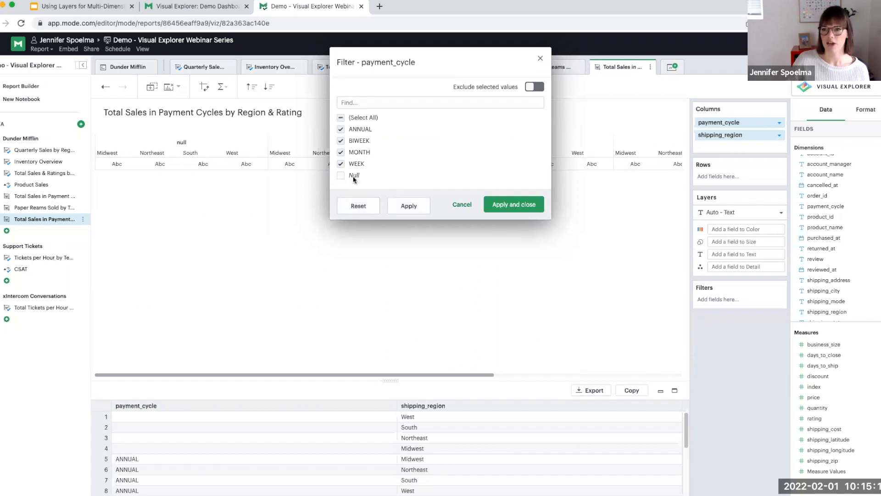
{"action": "left_click", "coordinate": [518, 207]}
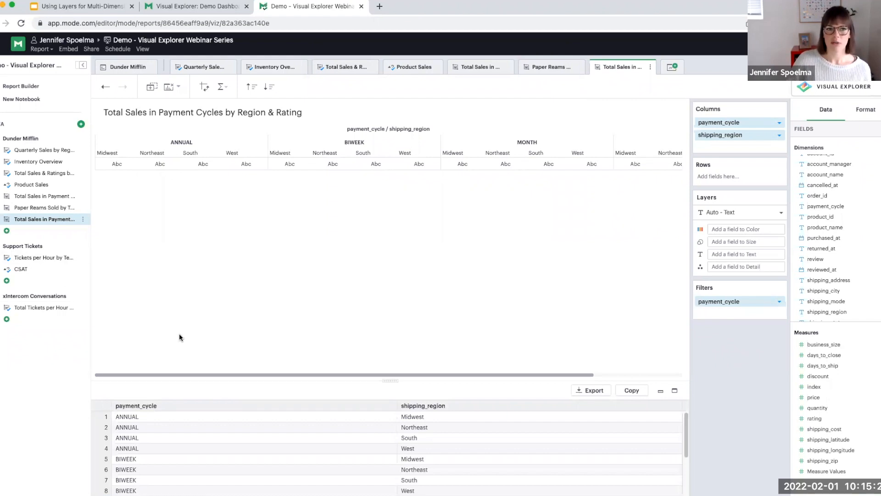
Add price and rating to the chart's rows and plot the rating on a dual axis.
{"action": "left_click_drag", "start_coordinate": [793, 398], "coordinate": [709, 180]}
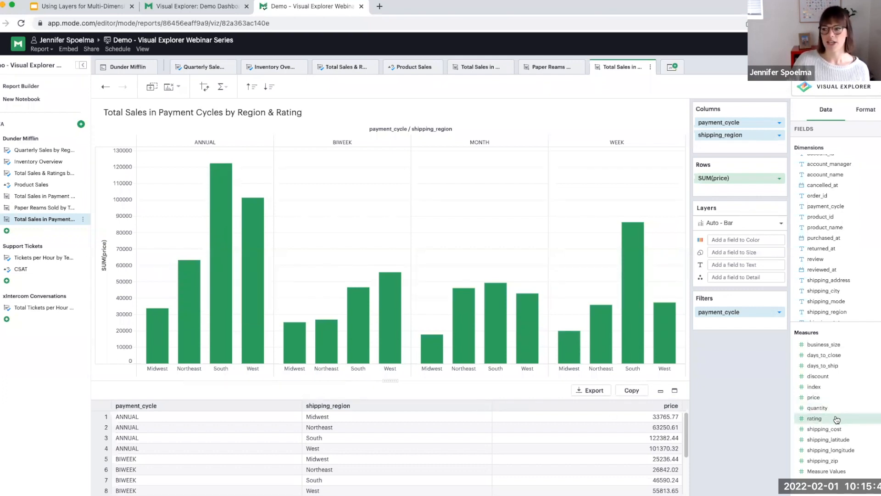
{"action": "left_click_drag", "start_coordinate": [835, 418], "coordinate": [738, 195]}
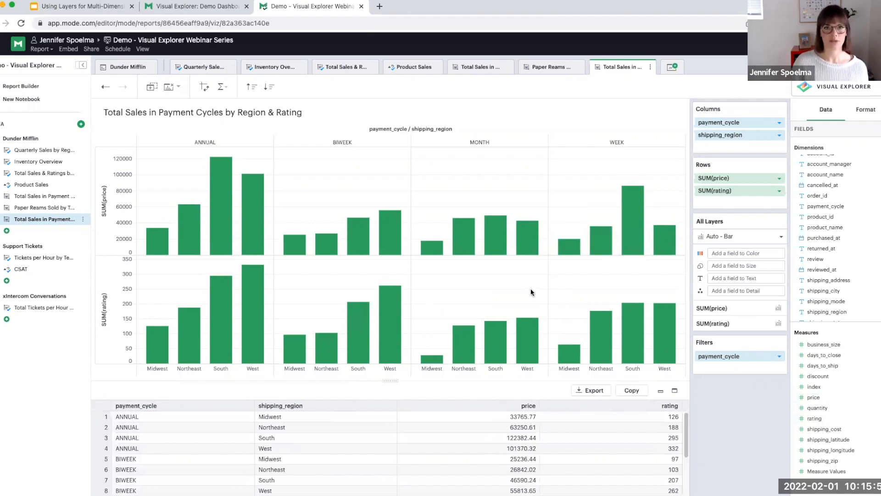
{"action": "left_click", "coordinate": [780, 192]}
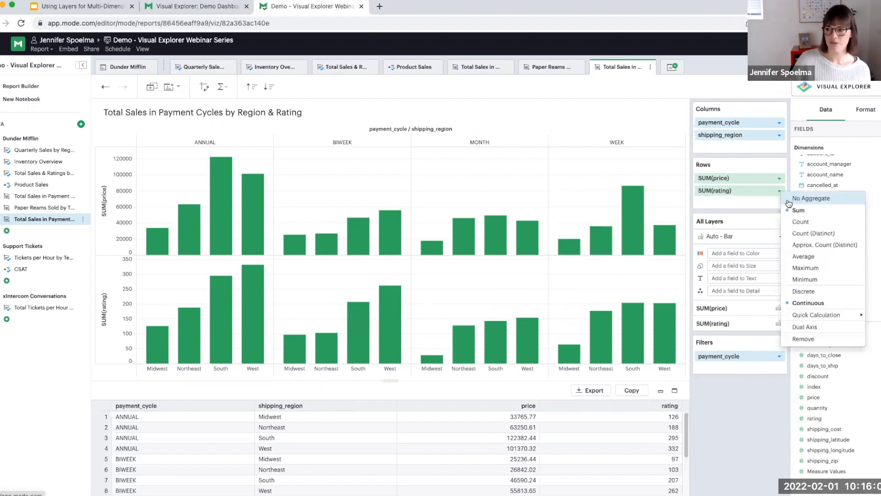
{"action": "left_click", "coordinate": [807, 328]}
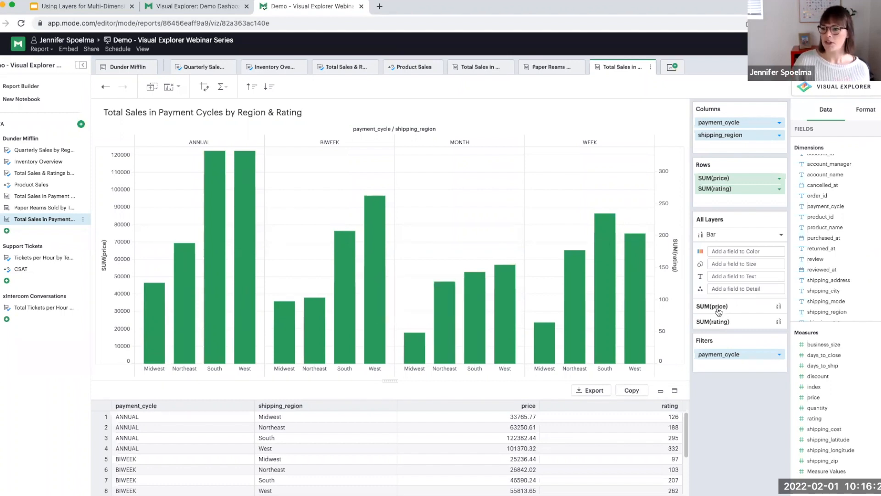
Display the rating layer as a line and aggregate the rating by Average.
{"action": "left_click", "coordinate": [737, 324]}
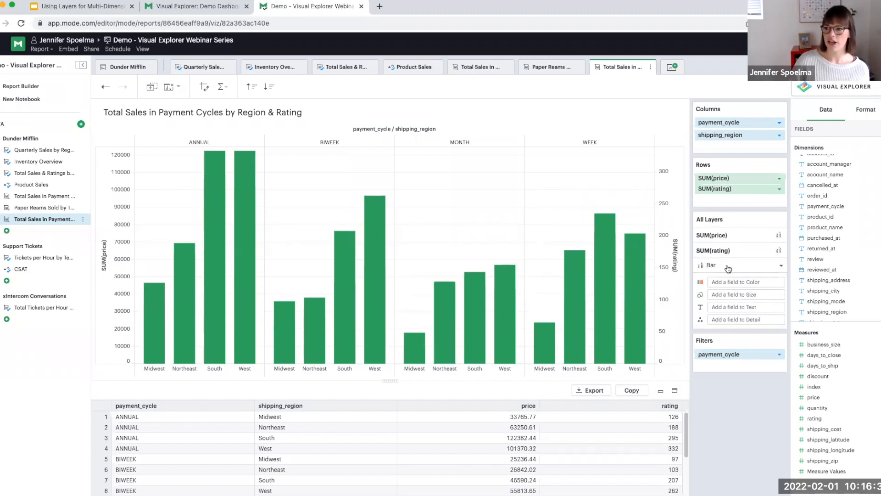
{"action": "left_click", "coordinate": [780, 269]}
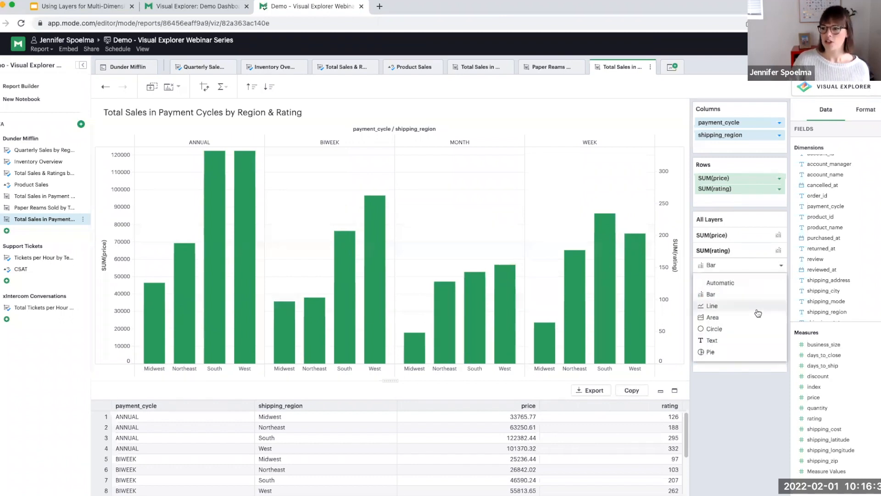
{"action": "left_click", "coordinate": [734, 306]}
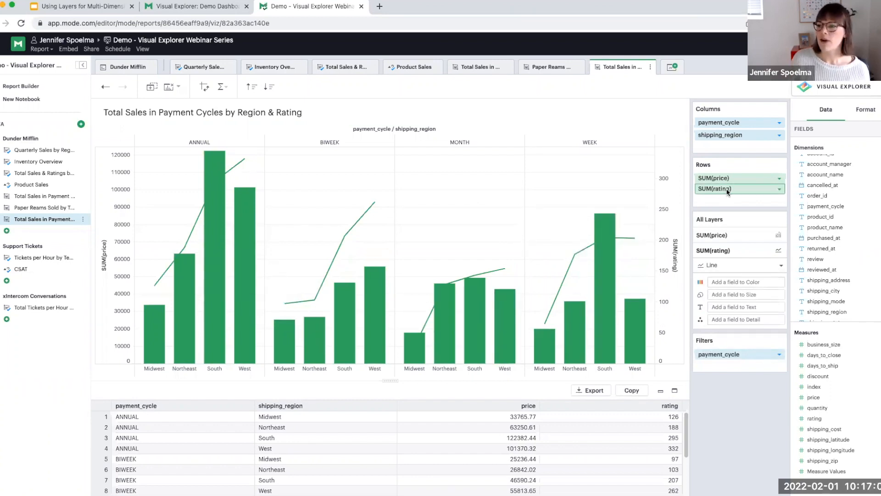
{"action": "left_click", "coordinate": [779, 191]}
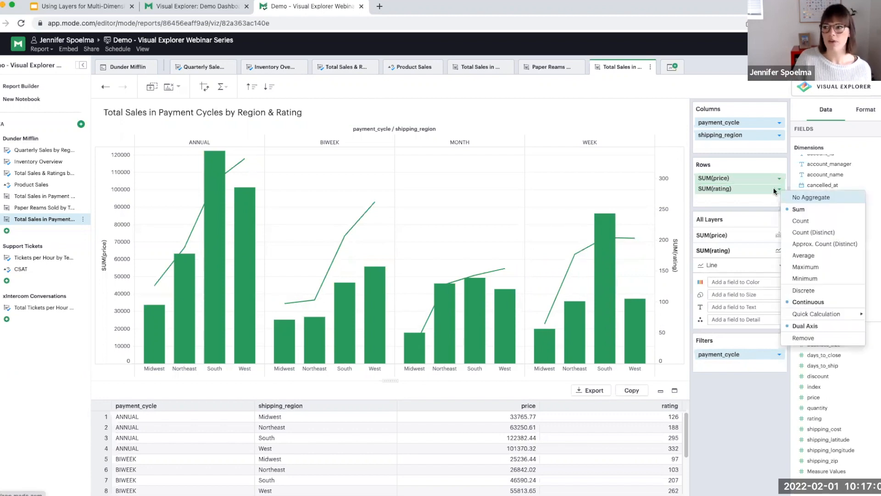
{"action": "left_click", "coordinate": [803, 257]}
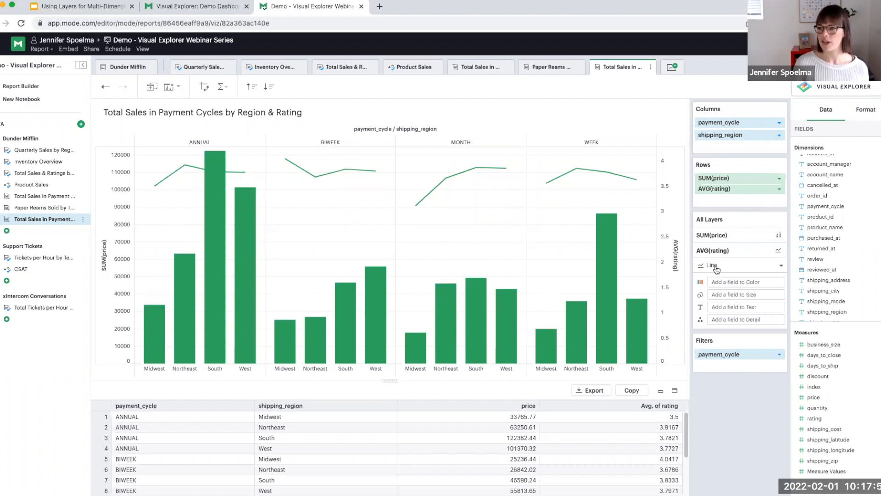
{"action": "left_click", "coordinate": [782, 266]}
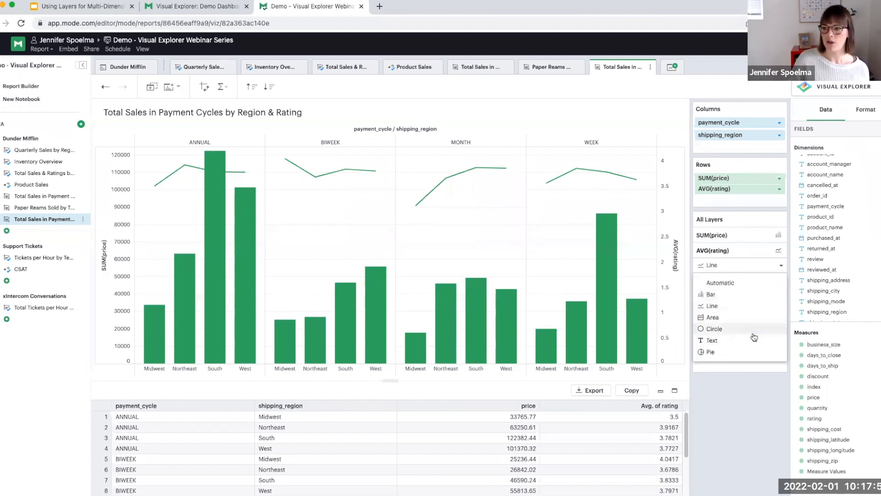
{"action": "left_click", "coordinate": [740, 266]}
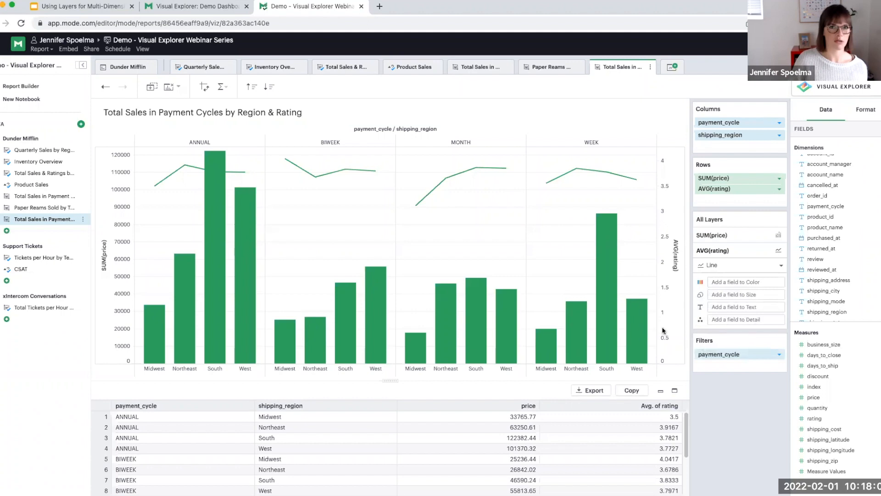
{"action": "mouse_move", "coordinate": [641, 318]}
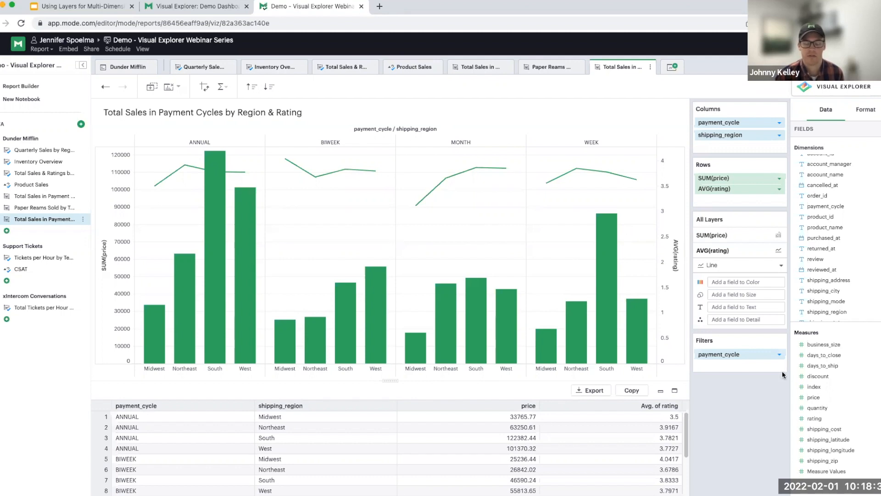
{"action": "left_click", "coordinate": [782, 266]}
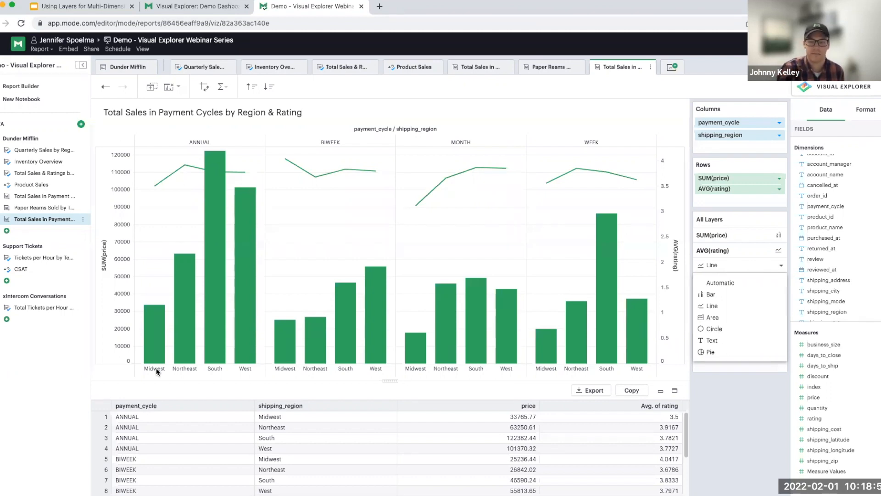
{"action": "left_click", "coordinate": [706, 389]}
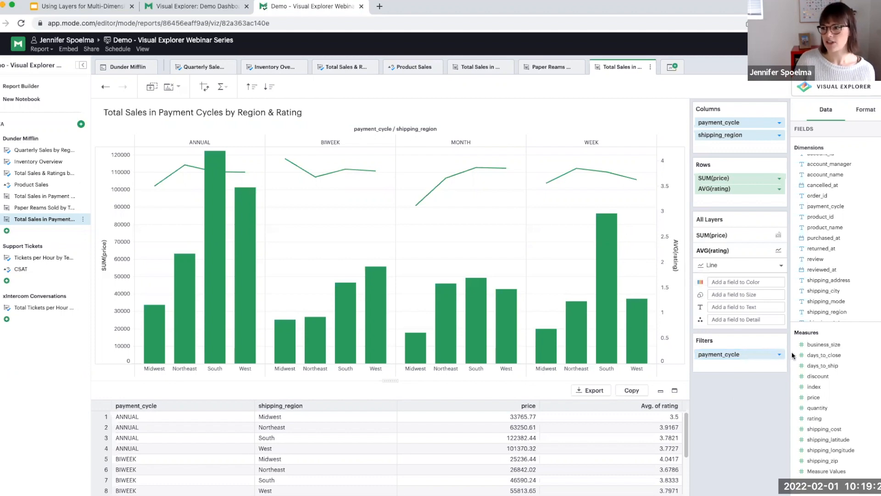
Color the AVG(rating) layer by shipping_region.
{"action": "scroll", "coordinate": [820, 307], "scroll_direction": "down", "scroll_amount": 1}
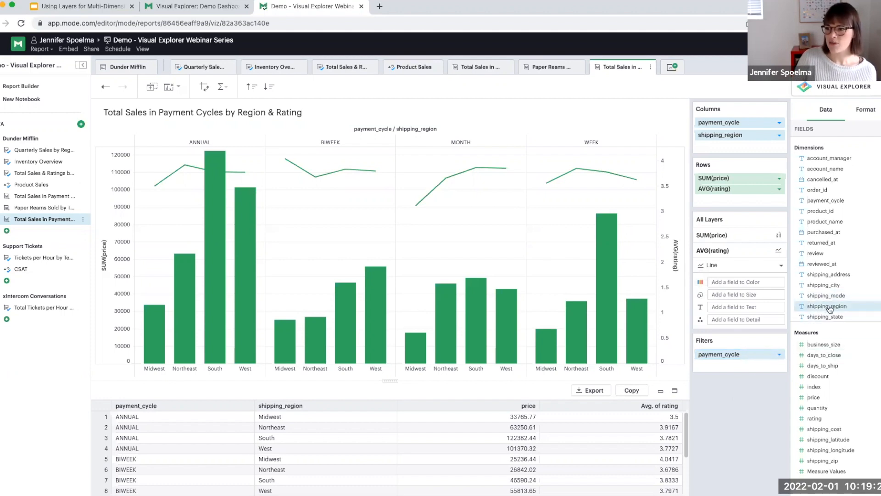
{"action": "left_click_drag", "start_coordinate": [826, 307], "coordinate": [740, 283]}
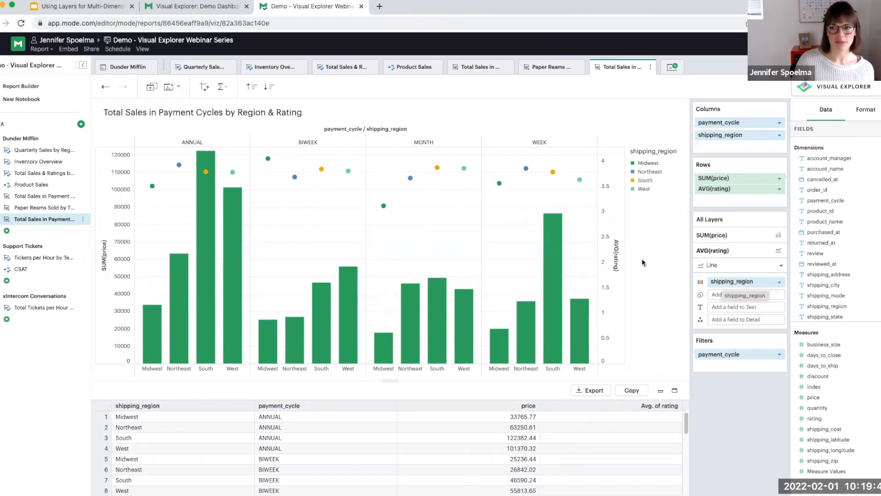
Remove shipping_region from the AVG(rating) layer's color and color the SUM(price) bars by shipping_region instead.
{"action": "mouse_move", "coordinate": [500, 184]}
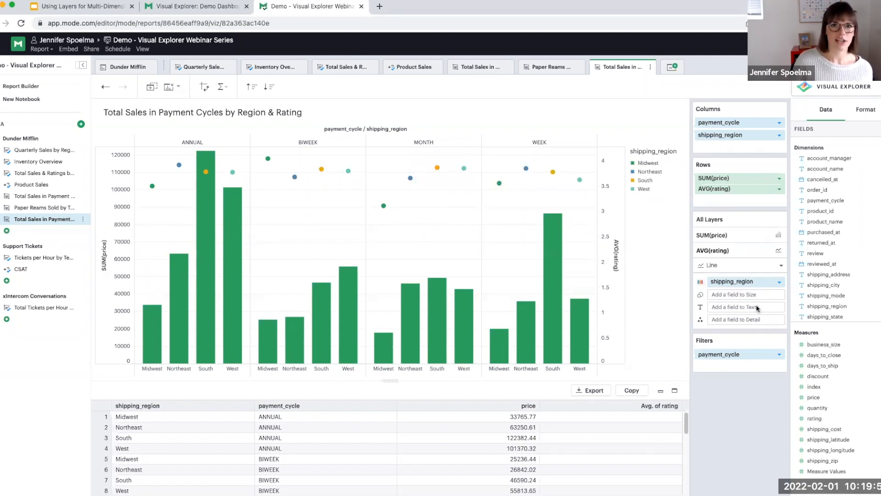
{"action": "left_click_drag", "start_coordinate": [731, 280], "coordinate": [829, 285]}
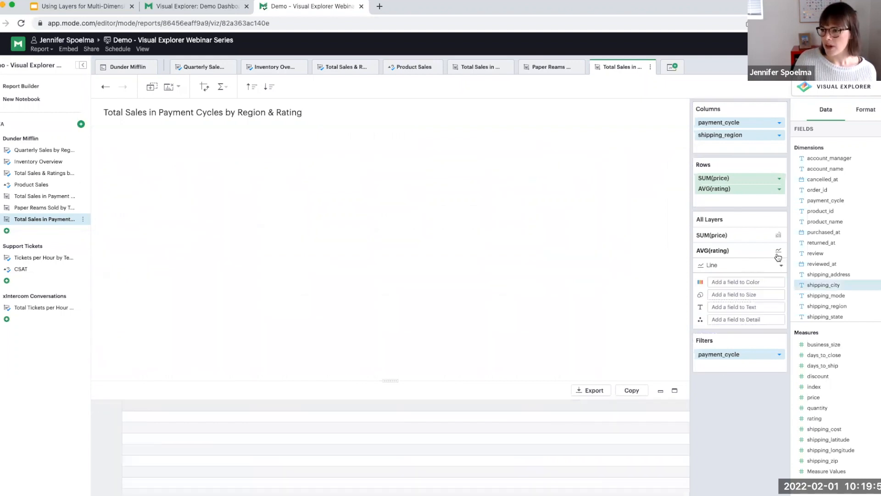
{"action": "left_click", "coordinate": [738, 238]}
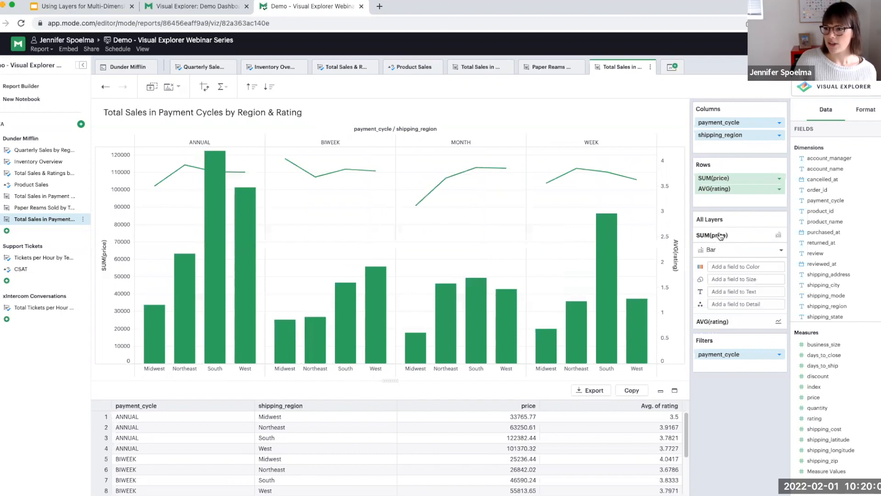
{"action": "left_click_drag", "start_coordinate": [847, 307], "coordinate": [739, 268]}
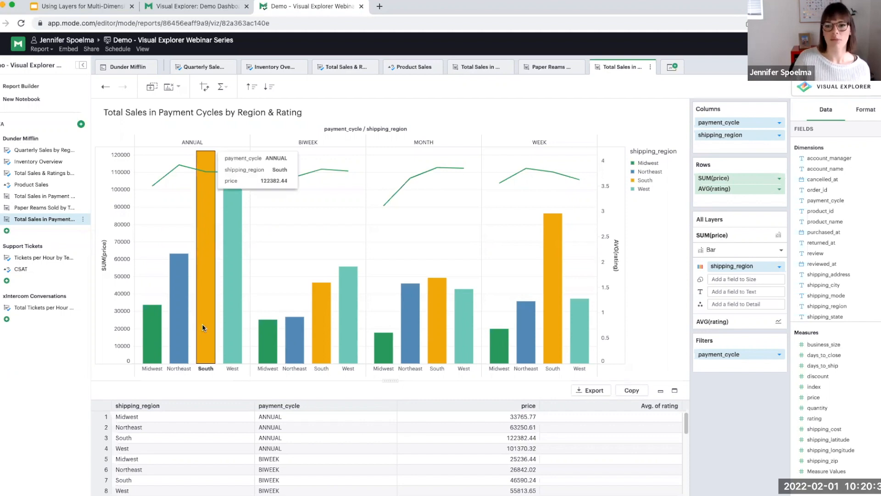
{"action": "mouse_move", "coordinate": [326, 344]}
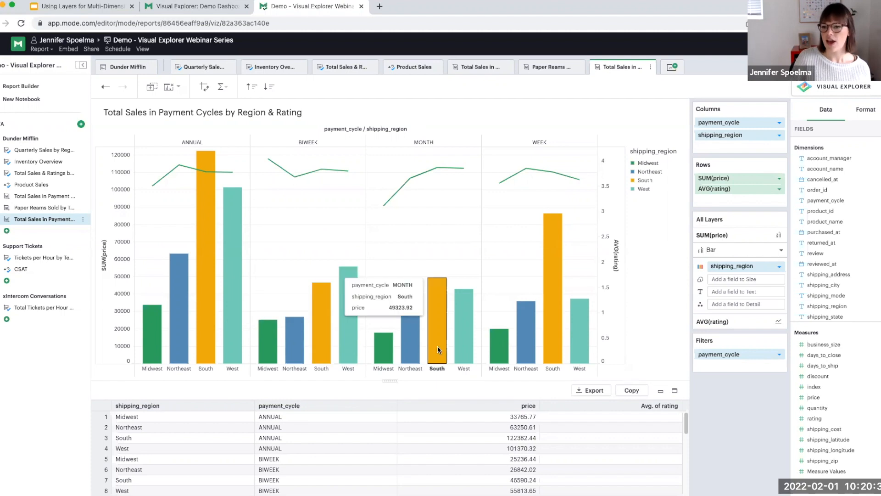
{"action": "mouse_move", "coordinate": [526, 362]}
{"action": "mouse_move", "coordinate": [554, 347]}
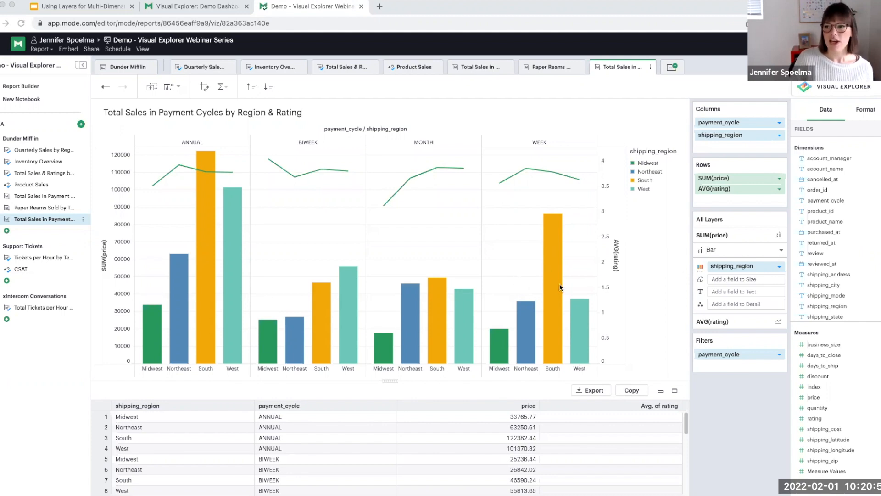
Assign the Scale AI palette to the shipping_region colors of the SUM(price) bars and apply it.
{"action": "left_click", "coordinate": [702, 266]}
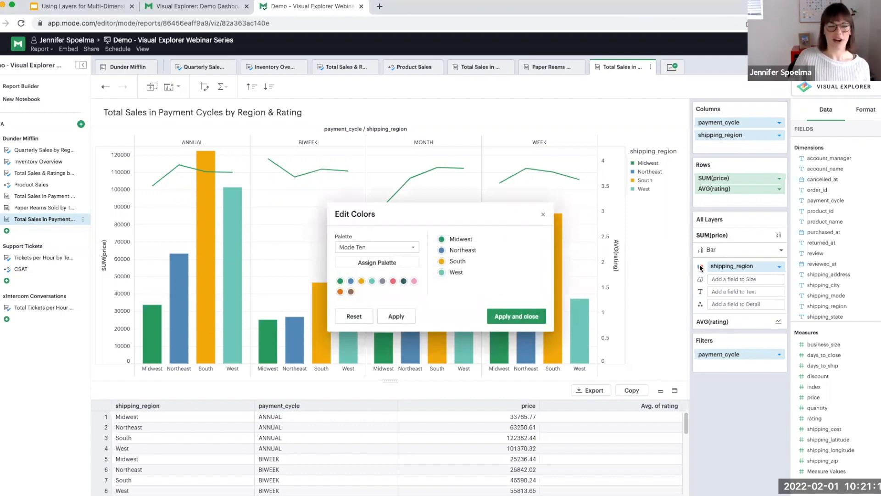
{"action": "left_click", "coordinate": [412, 249]}
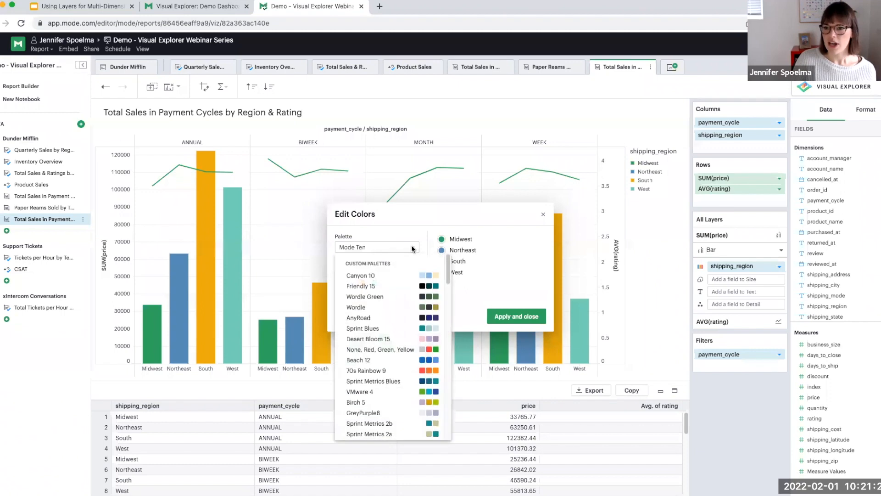
{"action": "scroll", "coordinate": [369, 283], "scroll_direction": "down", "scroll_amount": 10}
{"action": "scroll", "coordinate": [371, 285], "scroll_direction": "down", "scroll_amount": 5}
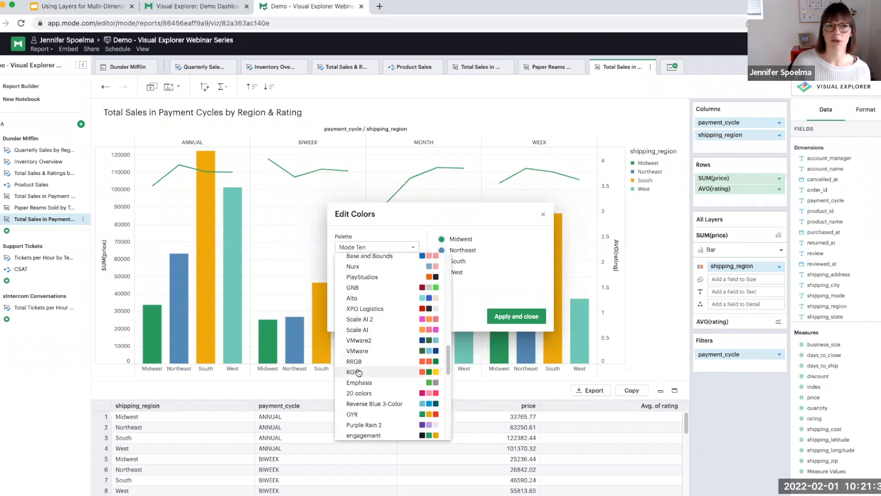
{"action": "left_click", "coordinate": [361, 330]}
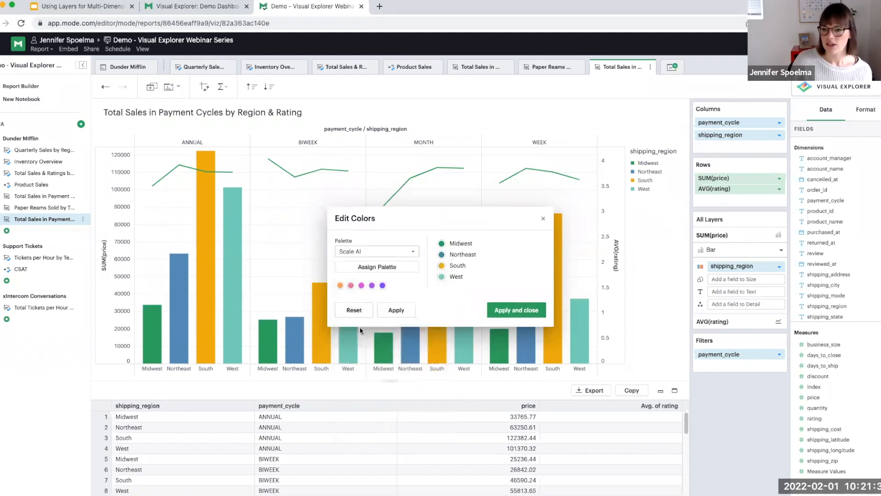
{"action": "left_click", "coordinate": [373, 268]}
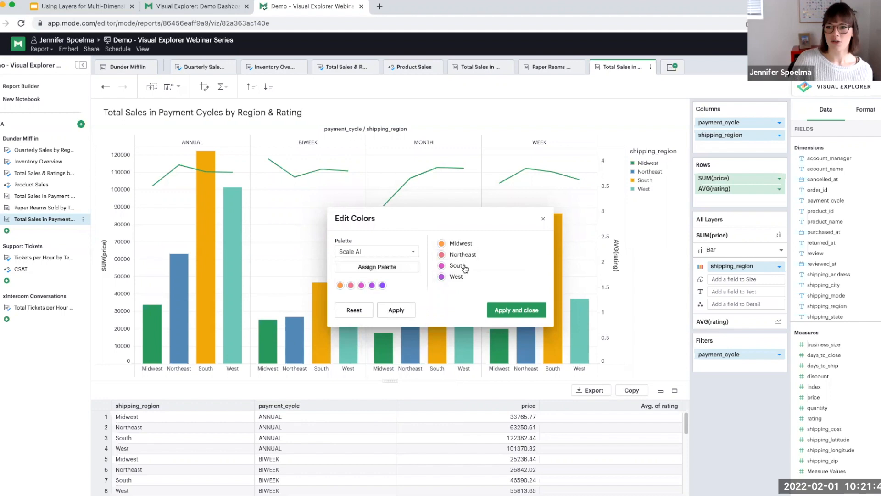
{"action": "left_click", "coordinate": [524, 312]}
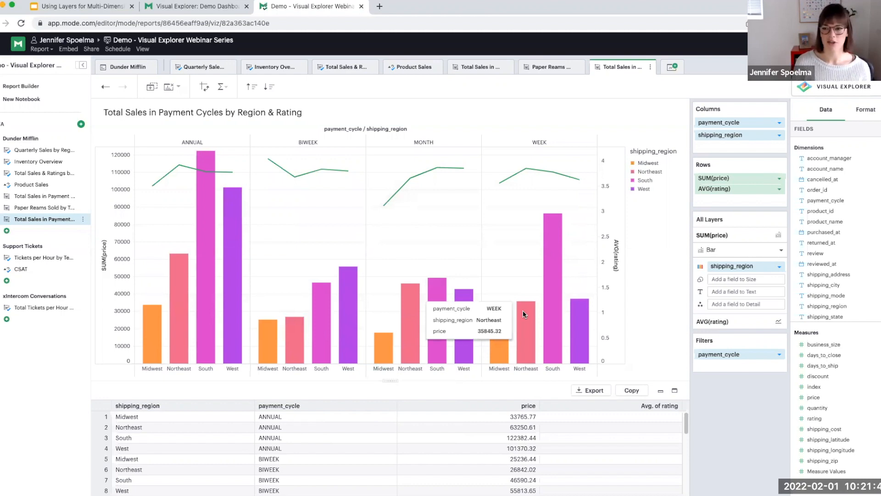
Give the Midwest region the teal color of the Sprint Blues palette and apply the change.
{"action": "left_click", "coordinate": [702, 267]}
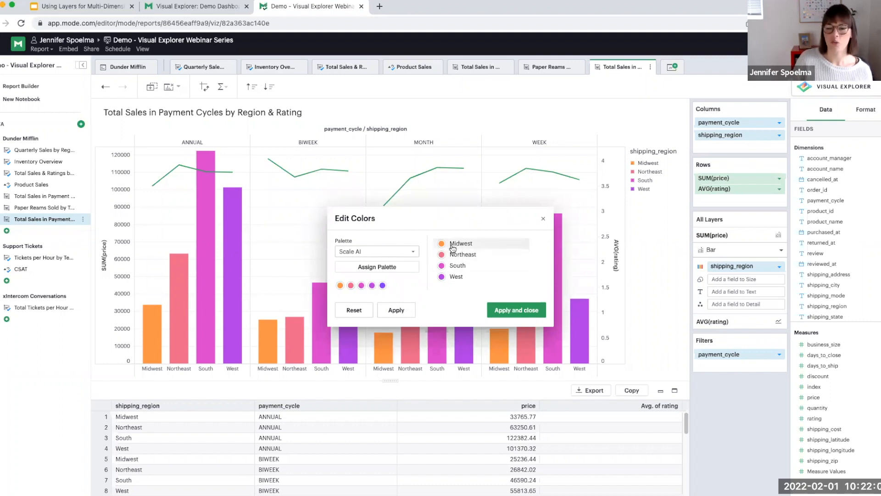
{"action": "left_click", "coordinate": [398, 255]}
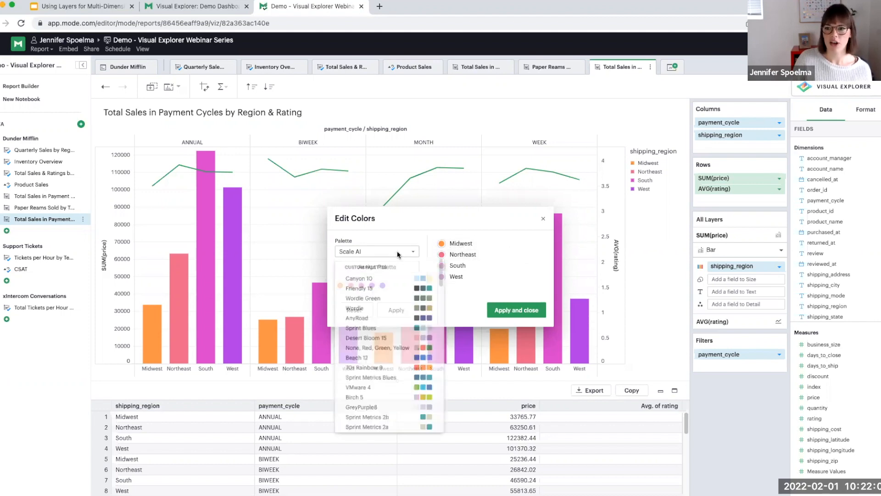
{"action": "left_click", "coordinate": [374, 334]}
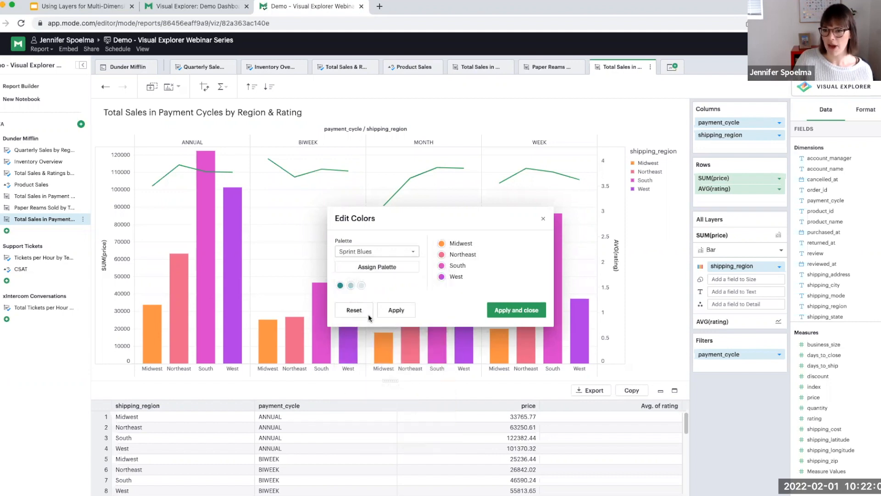
{"action": "left_click", "coordinate": [465, 247]}
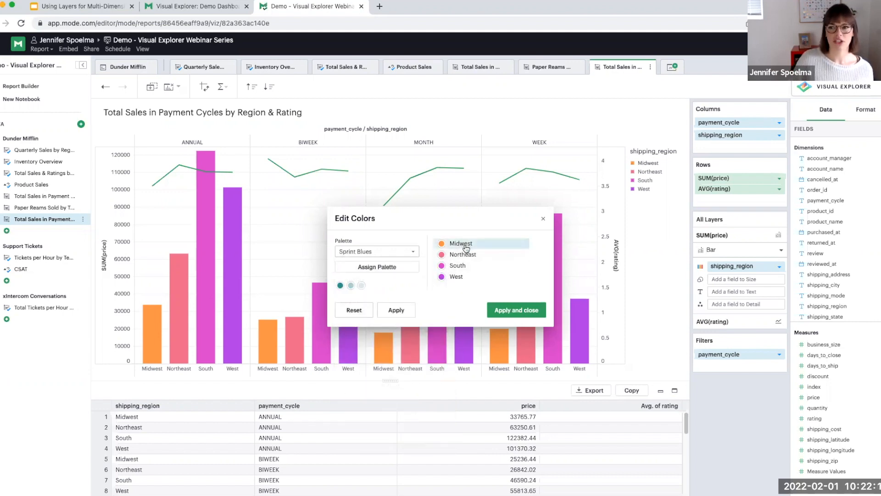
{"action": "left_click", "coordinate": [339, 285]}
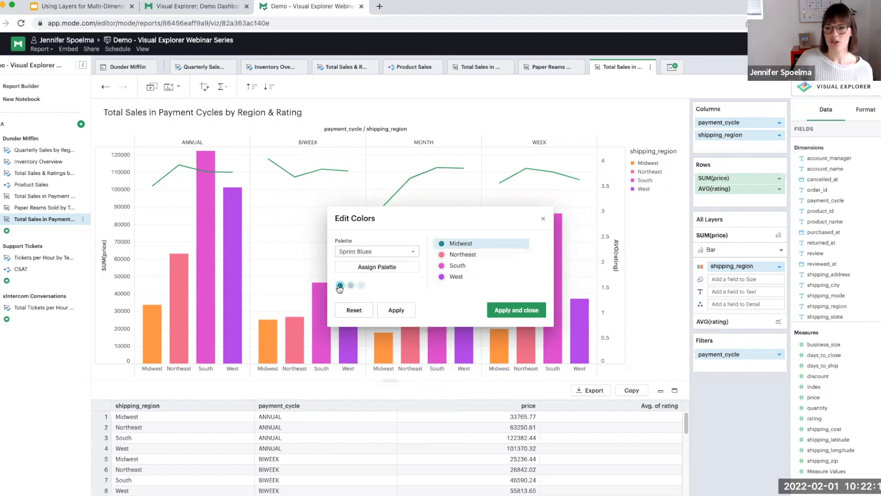
{"action": "left_click", "coordinate": [502, 313]}
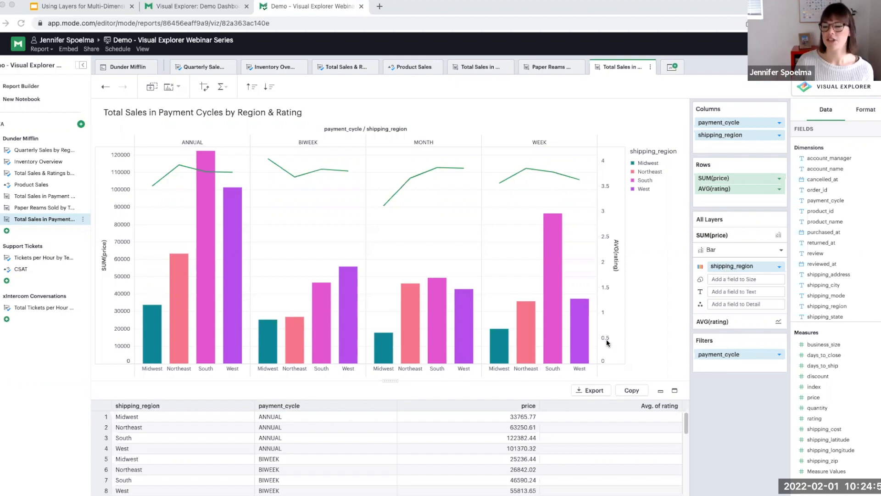
Try coloring the SUM(price) bars by status, and restore shipping_region as their color field.
{"action": "left_click", "coordinate": [732, 268]}
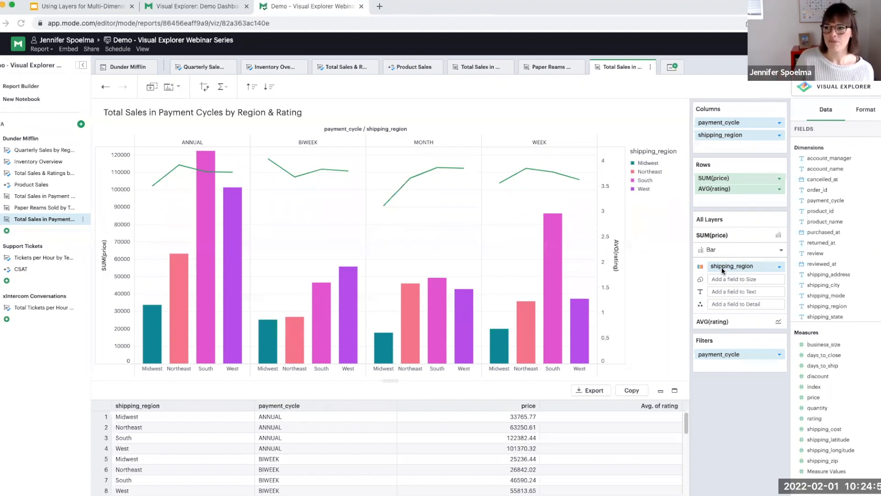
{"action": "left_click_drag", "start_coordinate": [794, 274], "coordinate": [825, 279]}
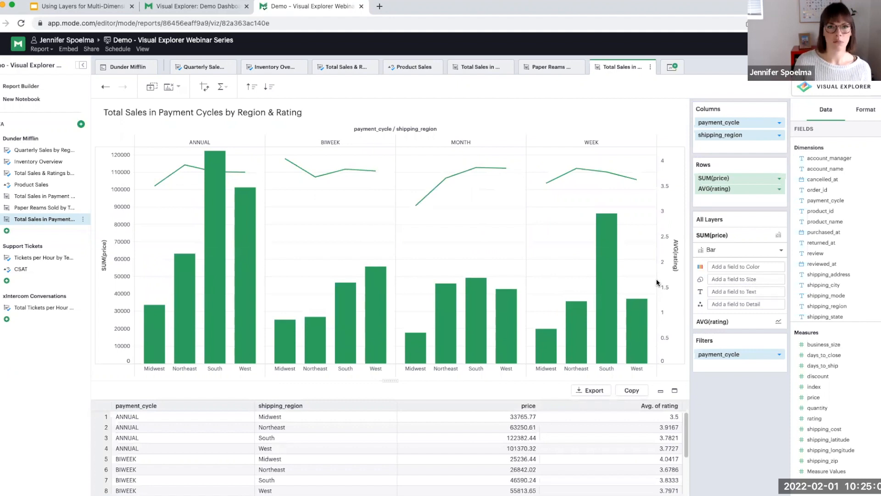
{"action": "scroll", "coordinate": [850, 279], "scroll_direction": "down", "scroll_amount": 1}
{"action": "scroll", "coordinate": [850, 279], "scroll_direction": "down", "scroll_amount": 1}
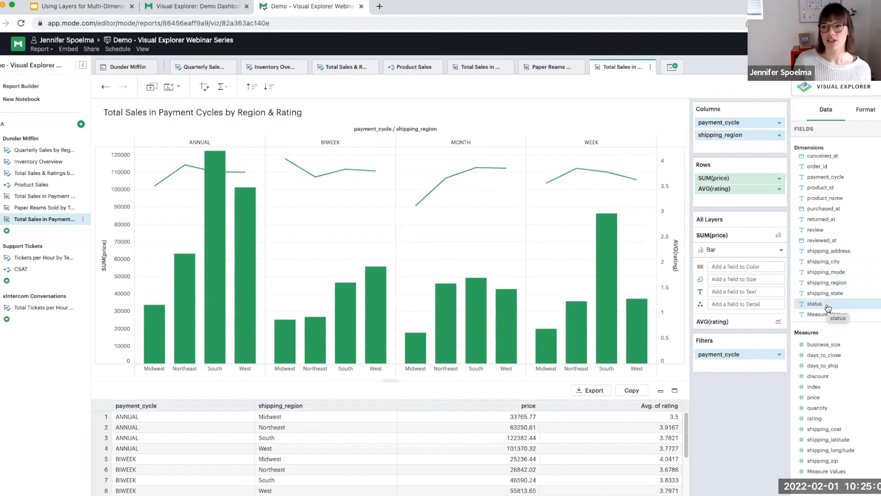
{"action": "left_click_drag", "start_coordinate": [828, 308], "coordinate": [731, 270]}
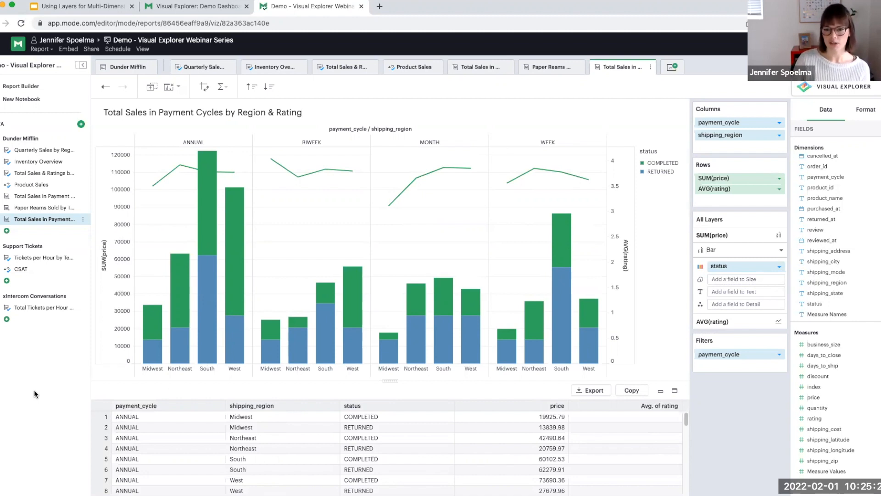
{"action": "mouse_move", "coordinate": [149, 359]}
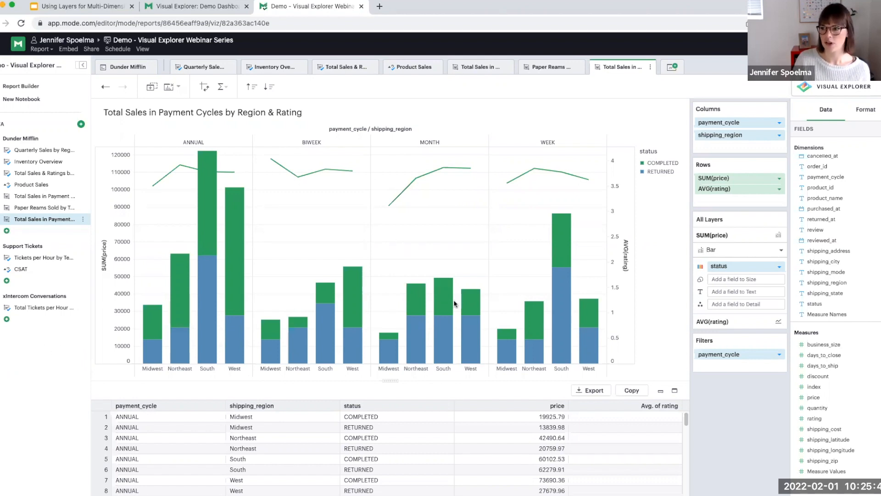
{"action": "mouse_move", "coordinate": [721, 267]}
{"action": "left_mouse_down"}
{"action": "mouse_move", "coordinate": [841, 286]}
{"action": "mouse_move", "coordinate": [731, 267]}
{"action": "left_mouse_up"}
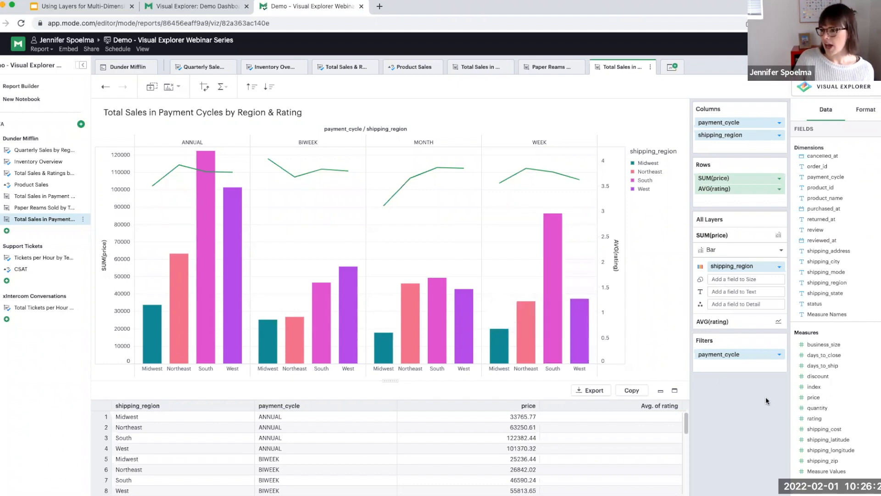
Size the SUM(price) bars by quantity and inspect the bars' widths across regions and payment cycles.
{"action": "left_click_drag", "start_coordinate": [817, 409], "coordinate": [725, 278]}
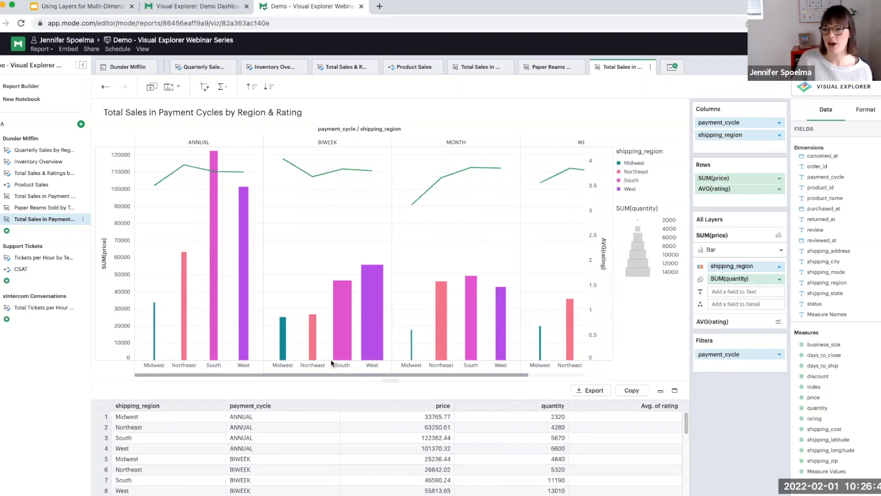
{"action": "mouse_move", "coordinate": [378, 349]}
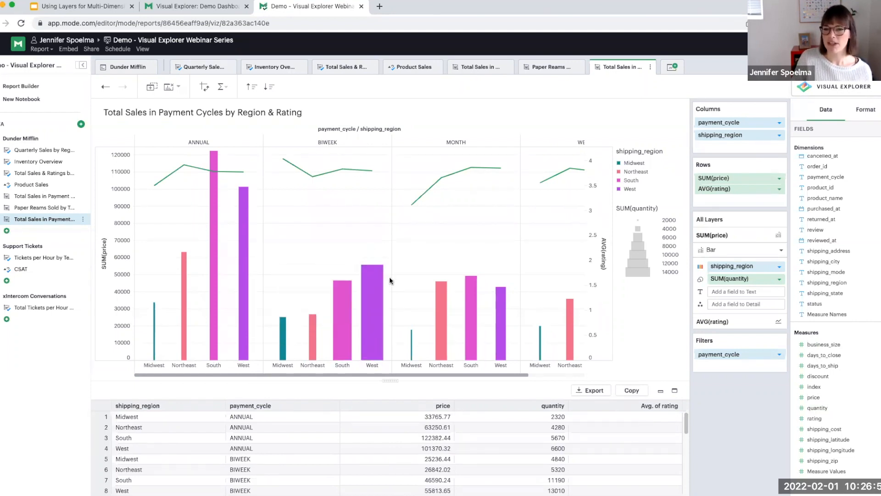
{"action": "mouse_move", "coordinate": [210, 291]}
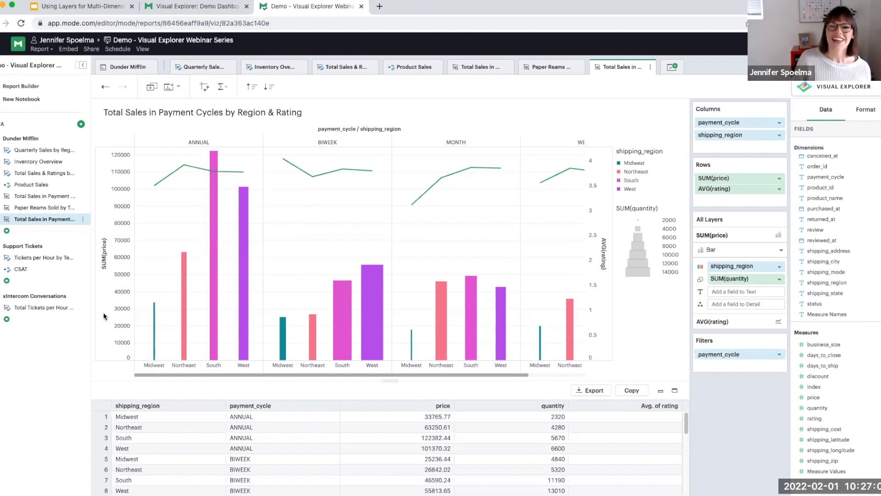
{"action": "mouse_move", "coordinate": [212, 237]}
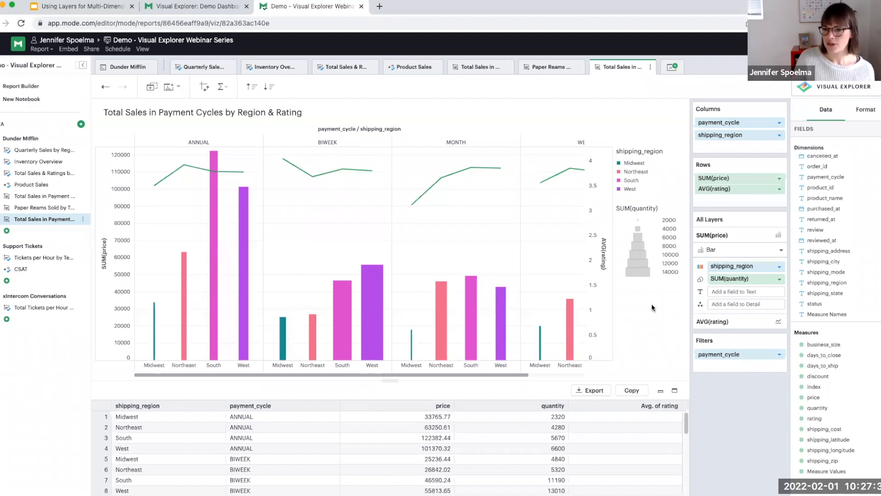
{"action": "mouse_move", "coordinate": [374, 301]}
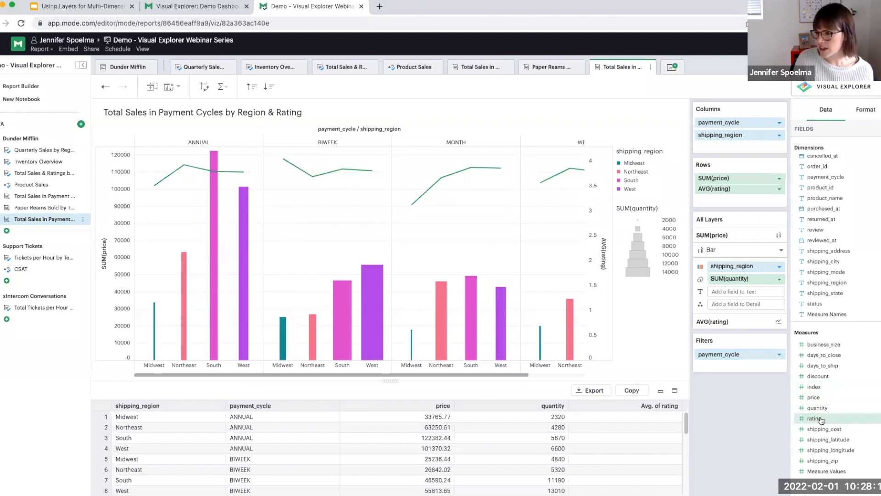
Label the SUM(price) bars with rating, aggregated by Average.
{"action": "left_click_drag", "start_coordinate": [821, 420], "coordinate": [730, 291]}
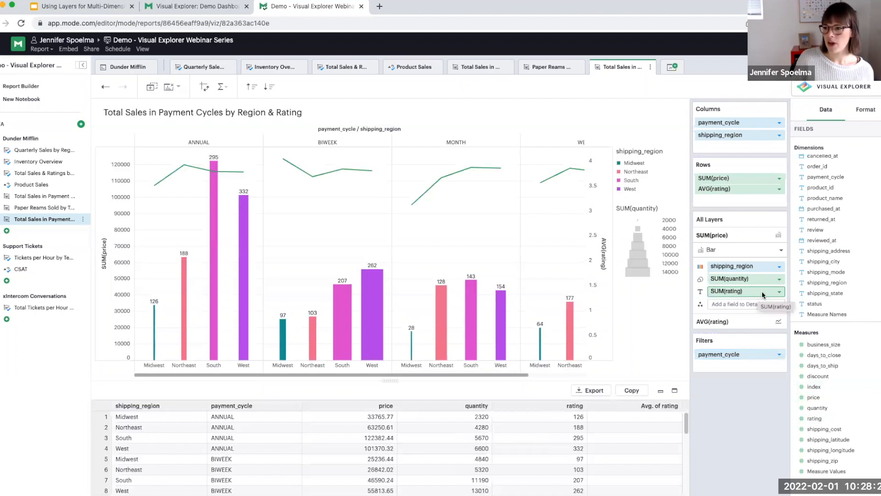
{"action": "left_click", "coordinate": [779, 292]}
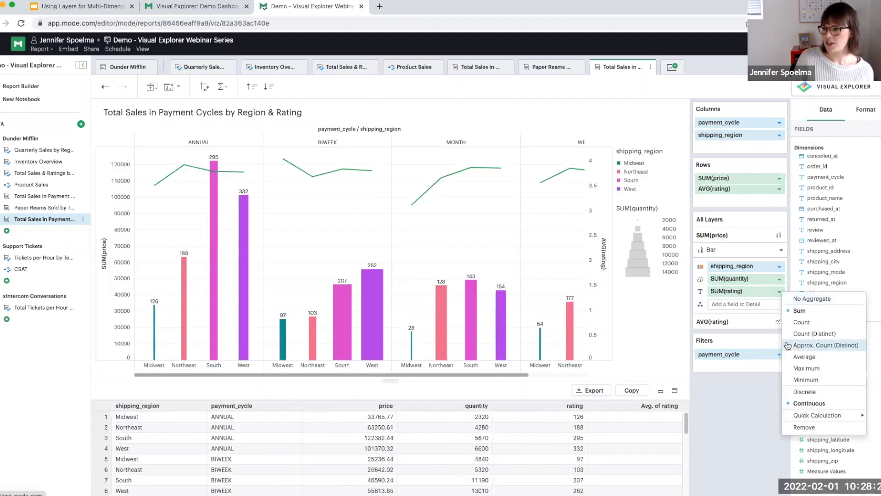
{"action": "left_click", "coordinate": [795, 357]}
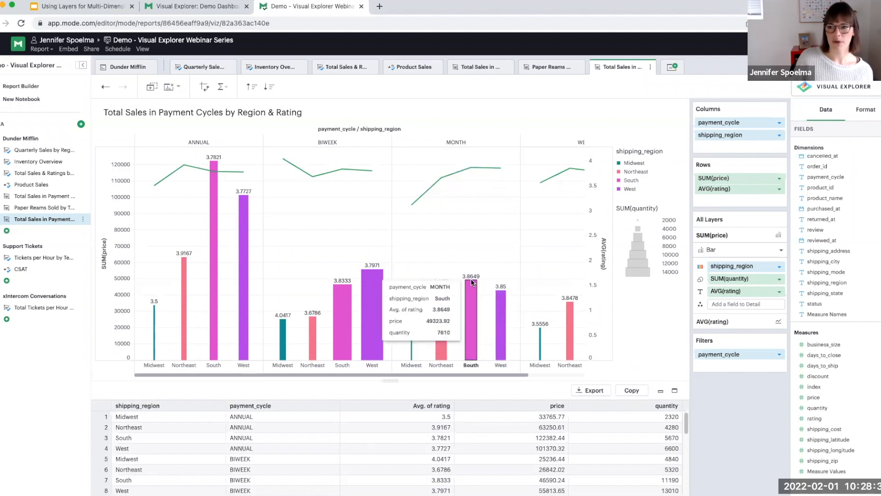
Move AVG(rating) from the text labels to the detail of the SUM(price) layer.
{"action": "mouse_move", "coordinate": [413, 351]}
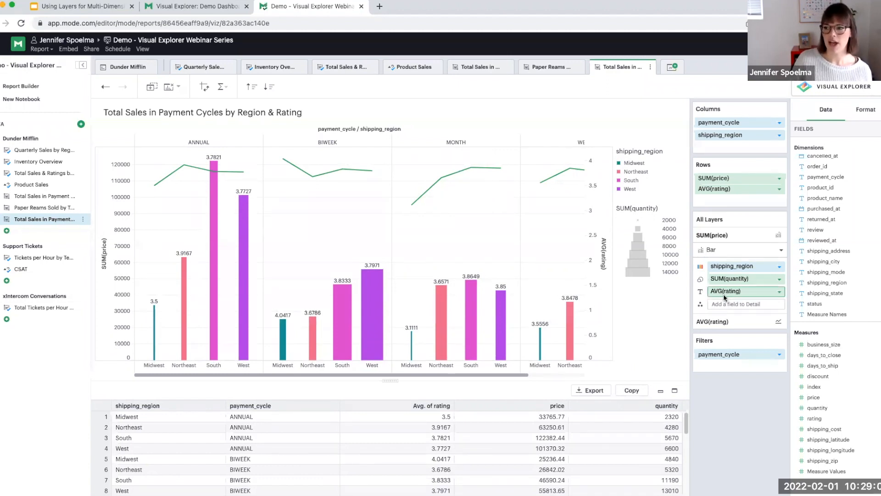
{"action": "left_click_drag", "start_coordinate": [724, 296], "coordinate": [727, 310]}
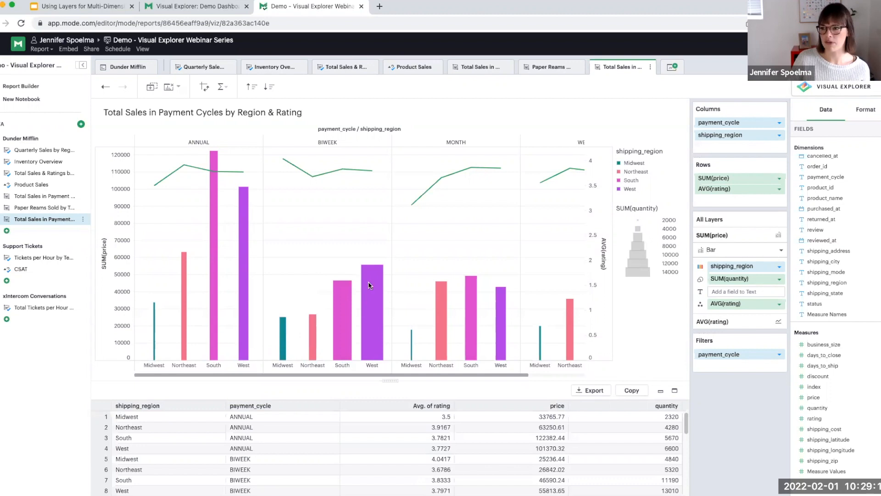
{"action": "mouse_move", "coordinate": [726, 307]}
{"action": "left_mouse_down"}
{"action": "mouse_move", "coordinate": [759, 321]}
{"action": "mouse_move", "coordinate": [724, 304]}
{"action": "left_mouse_up"}
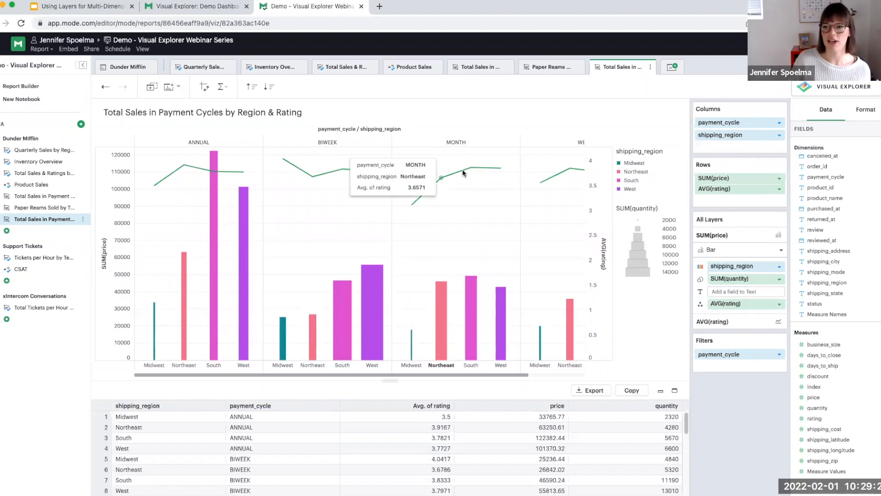
{"action": "mouse_move", "coordinate": [441, 305]}
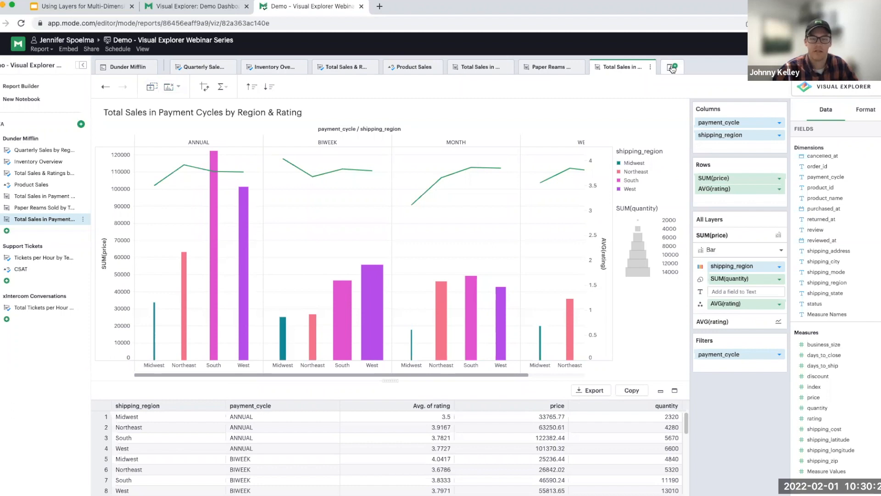
{"action": "left_click", "coordinate": [671, 68]}
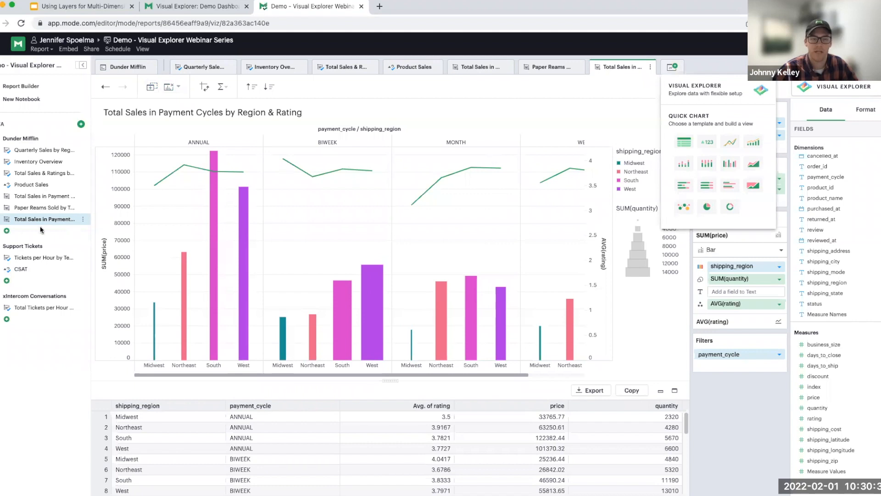
{"action": "left_click", "coordinate": [11, 232]}
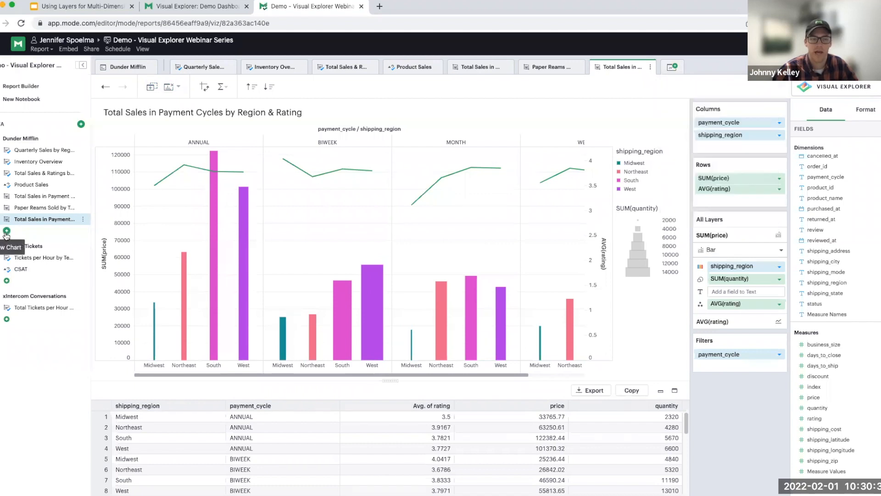
{"action": "left_click", "coordinate": [6, 232]}
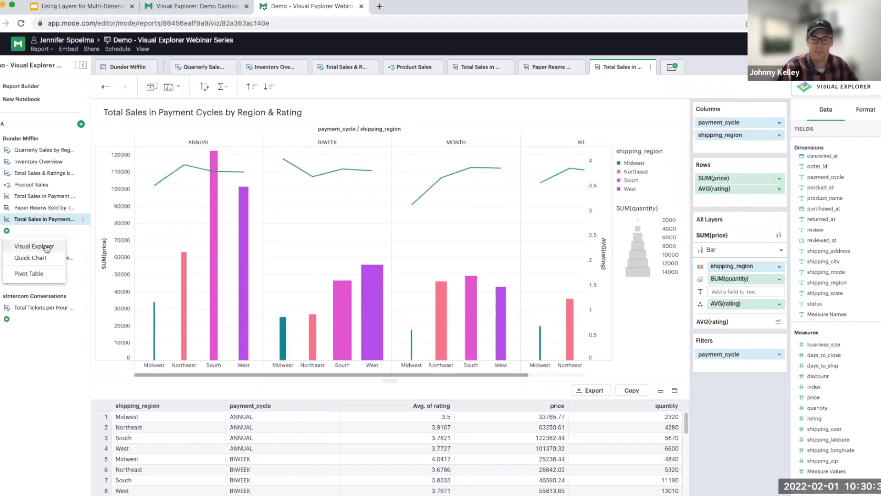
{"action": "left_click", "coordinate": [34, 356]}
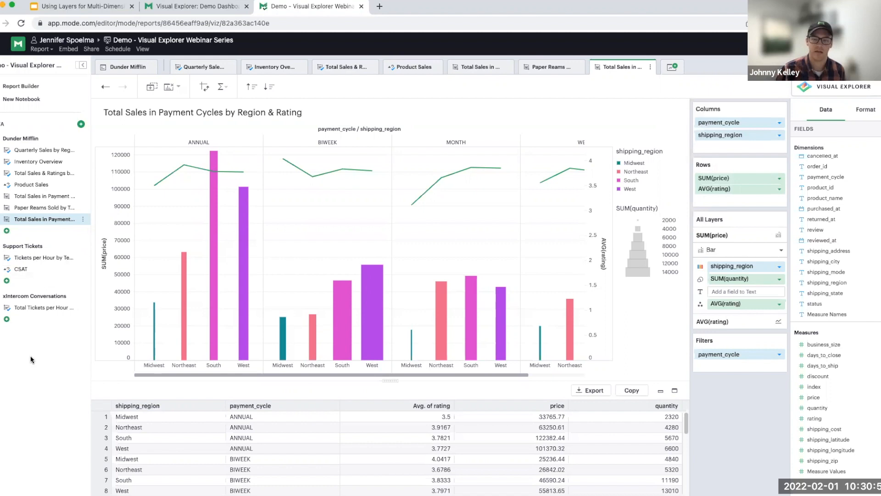
{"action": "left_click", "coordinate": [6, 351]}
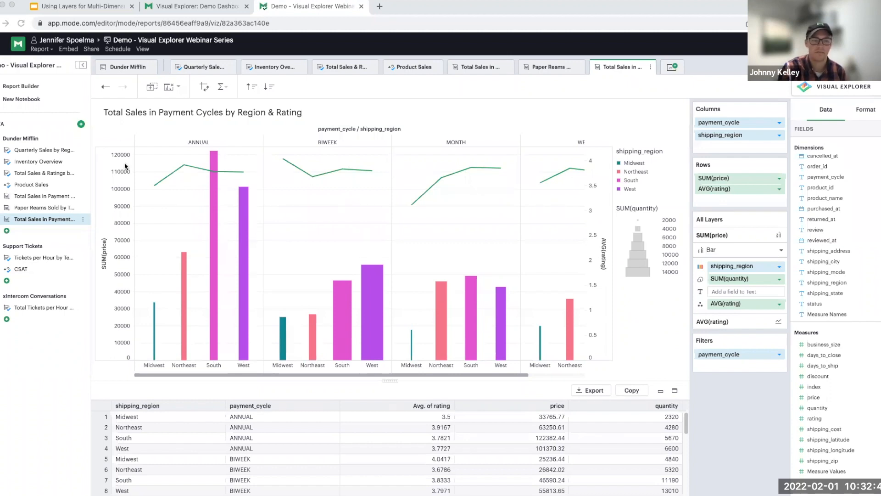
Create a new Visual Explorer chart and title it "Paper Reams Sold by Total Sales by Account Manager by Region".
{"action": "left_click", "coordinate": [671, 69]}
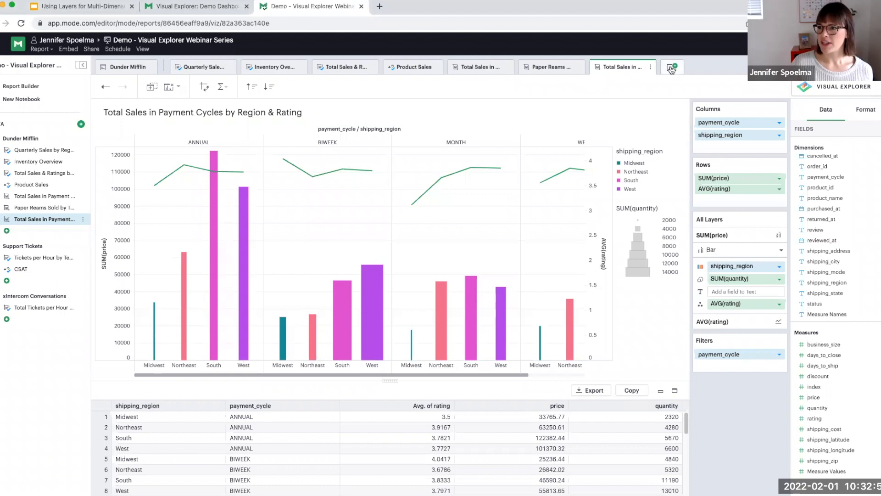
{"action": "left_click", "coordinate": [671, 69]}
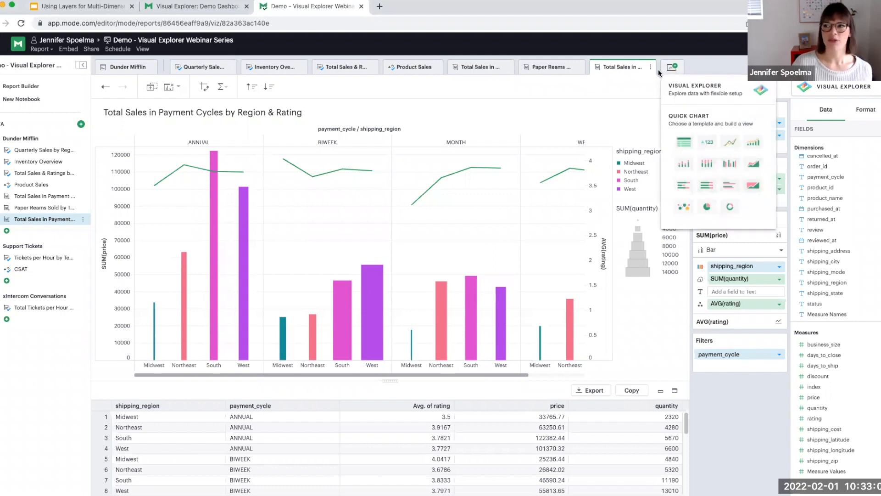
{"action": "left_click", "coordinate": [693, 94]}
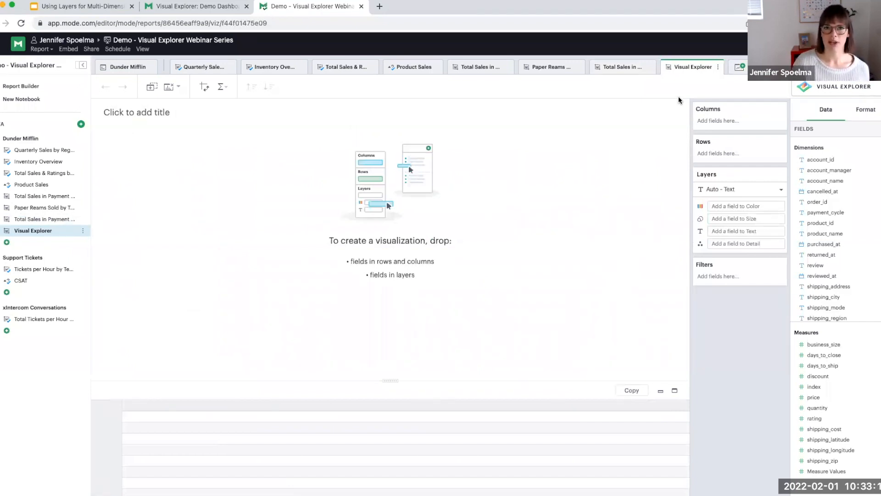
{"action": "left_click", "coordinate": [145, 114]}
{"action": "type", "text": "Paper Reams Sold by Total Sales by Account Manager by Region"}
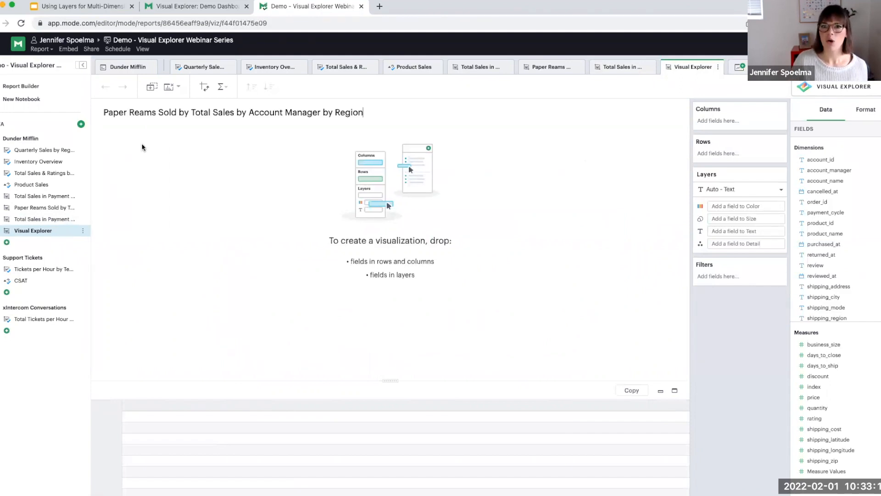
{"action": "left_click", "coordinate": [140, 163]}
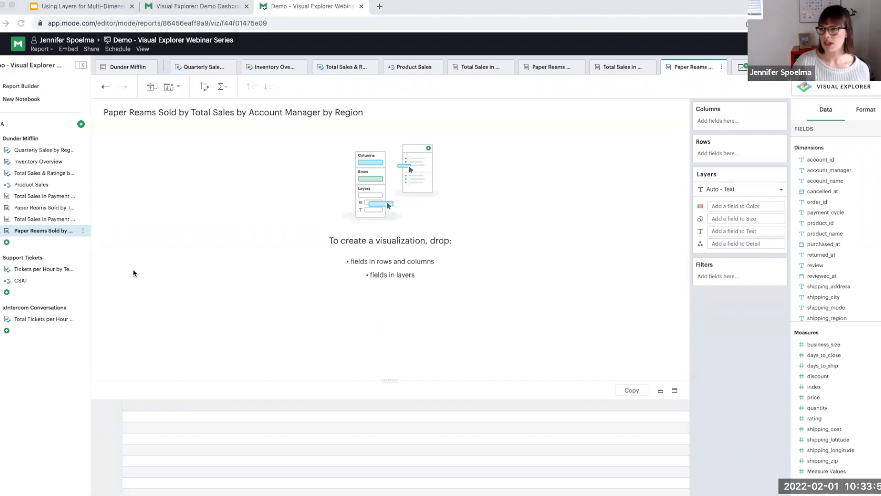
Plot summed price on the columns and summed quantity on the rows.
{"action": "left_click", "coordinate": [821, 404]}
{"action": "left_click_drag", "start_coordinate": [821, 402], "coordinate": [719, 122]}
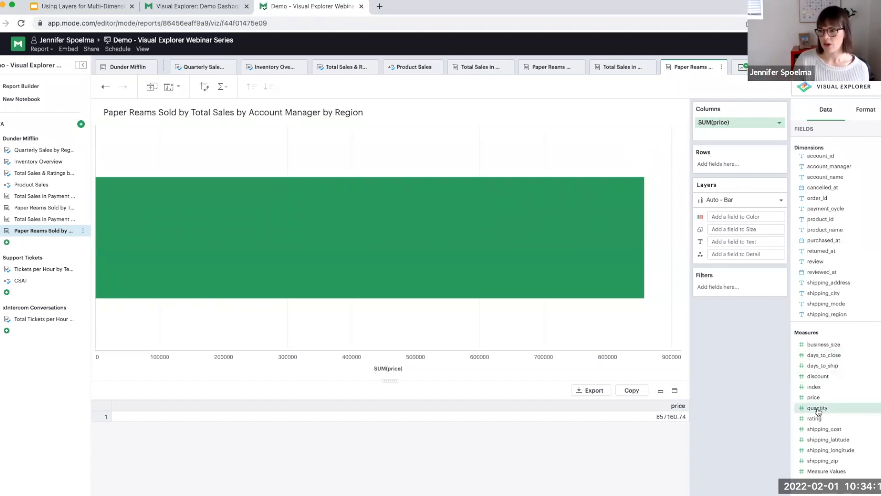
{"action": "left_click_drag", "start_coordinate": [818, 411], "coordinate": [719, 165]}
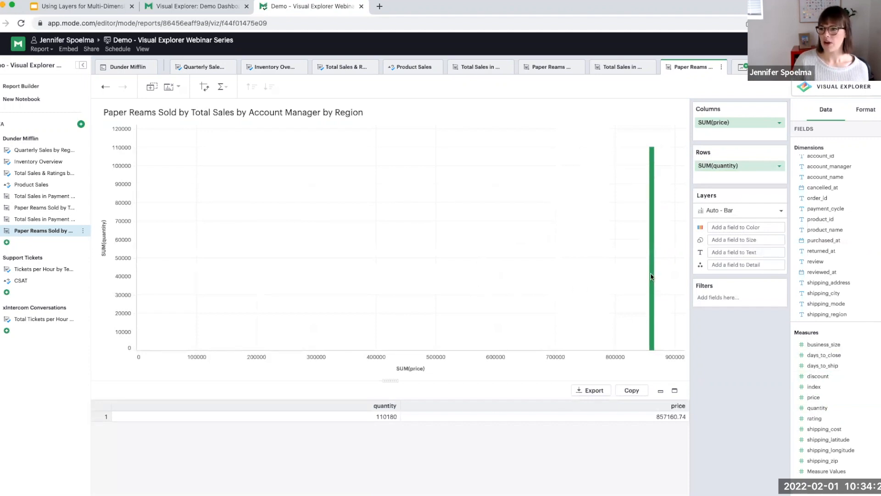
Change the layer's mark type to Circle.
{"action": "mouse_move", "coordinate": [655, 275]}
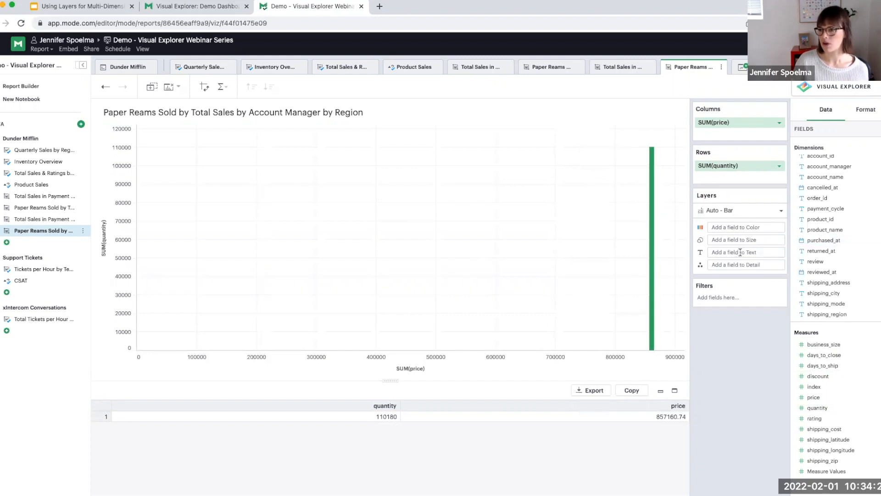
{"action": "left_click", "coordinate": [780, 211]}
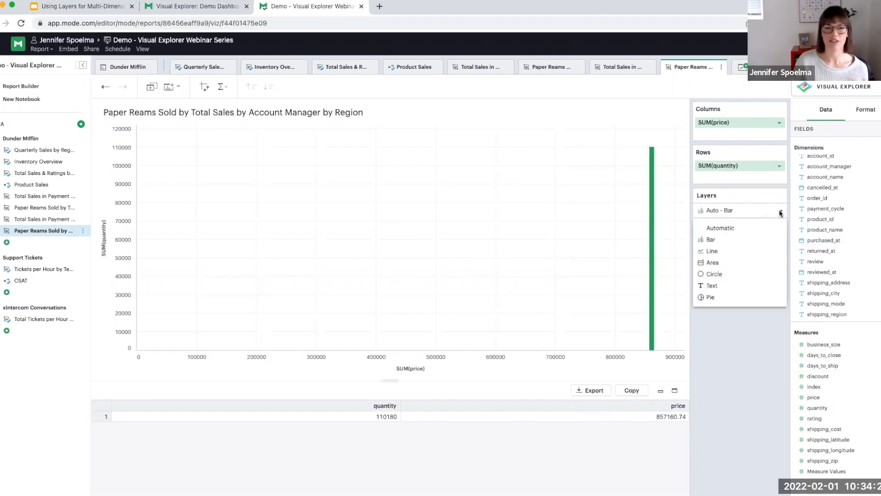
{"action": "left_click", "coordinate": [713, 275]}
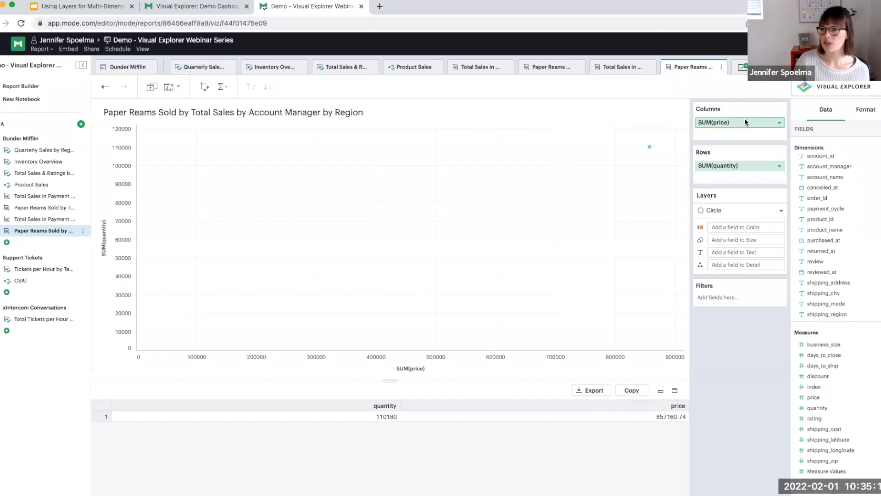
Title the SUM(price) axis "Total Sales" in the field's formatting.
{"action": "left_click", "coordinate": [780, 124]}
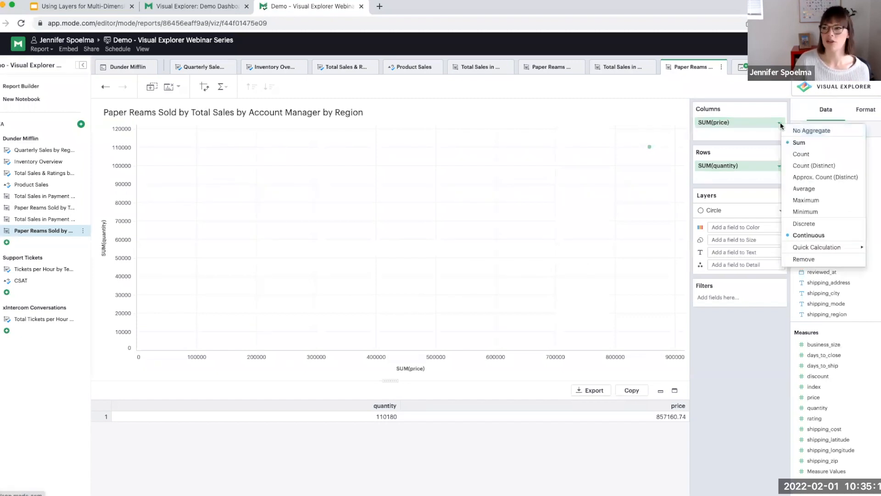
{"action": "left_click", "coordinate": [763, 109]}
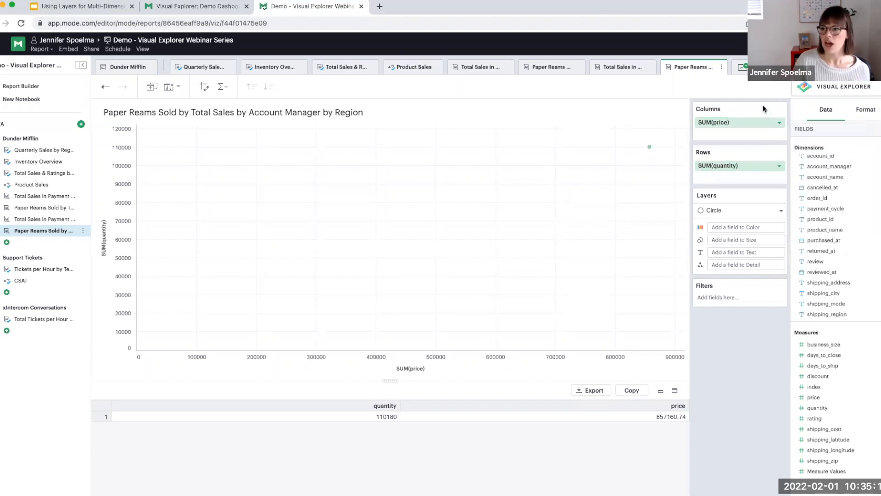
{"action": "left_click", "coordinate": [865, 110]}
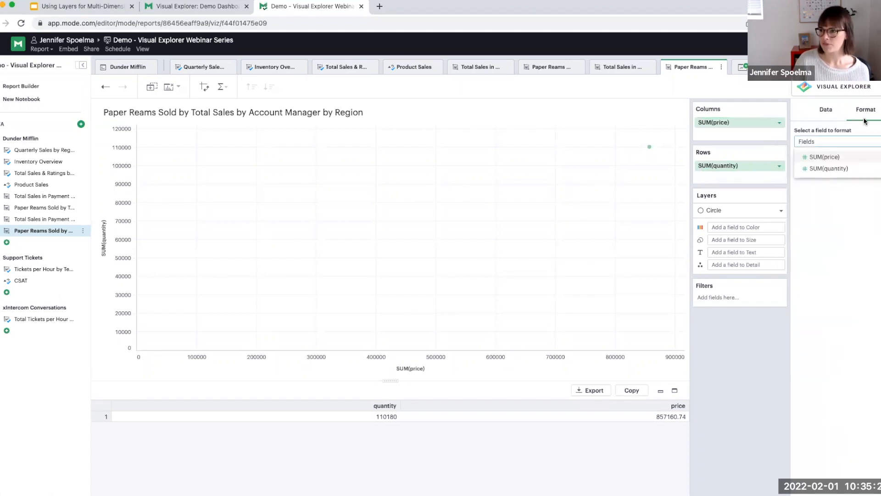
{"action": "left_click", "coordinate": [824, 157]}
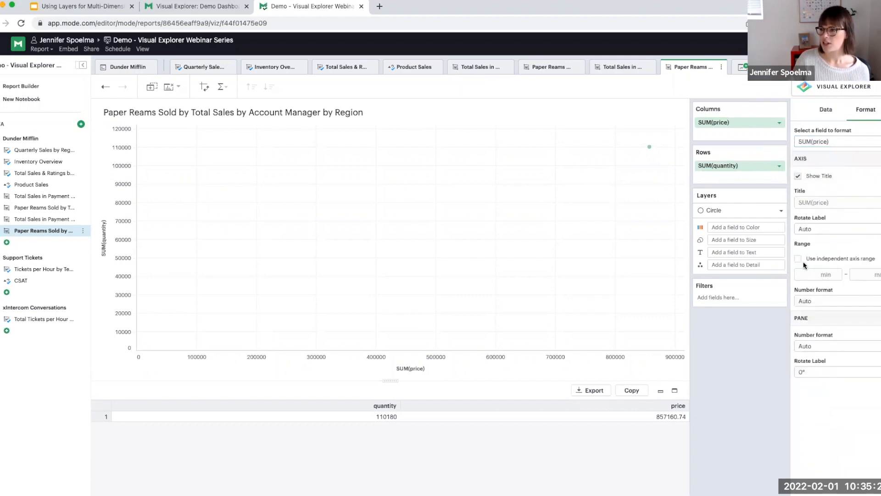
{"action": "left_click", "coordinate": [822, 203]}
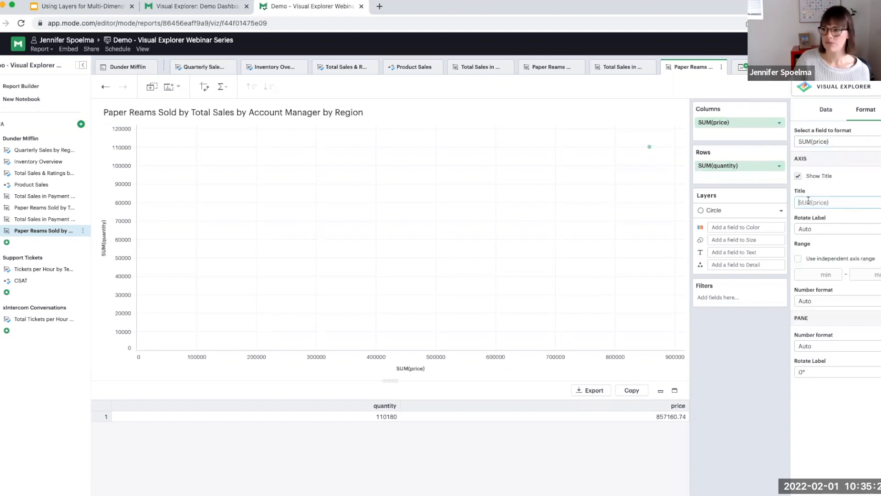
{"action": "type", "text": "Total"}
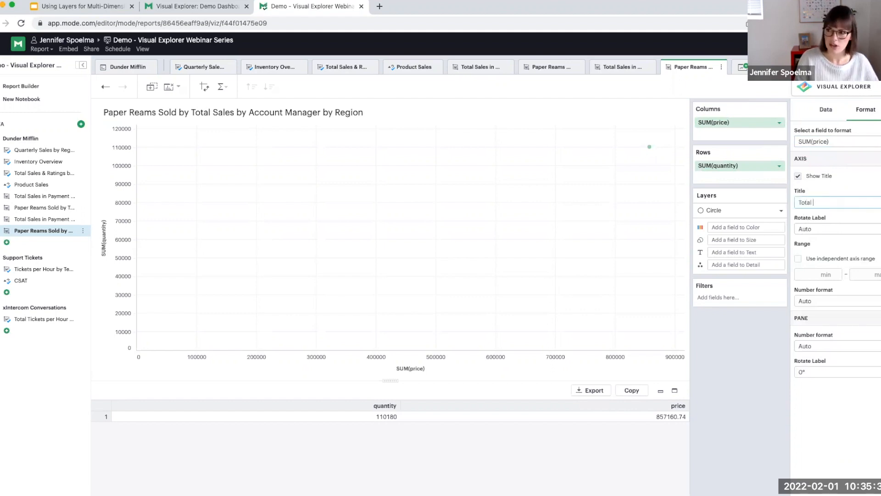
{"action": "type", "text": " Sales"}
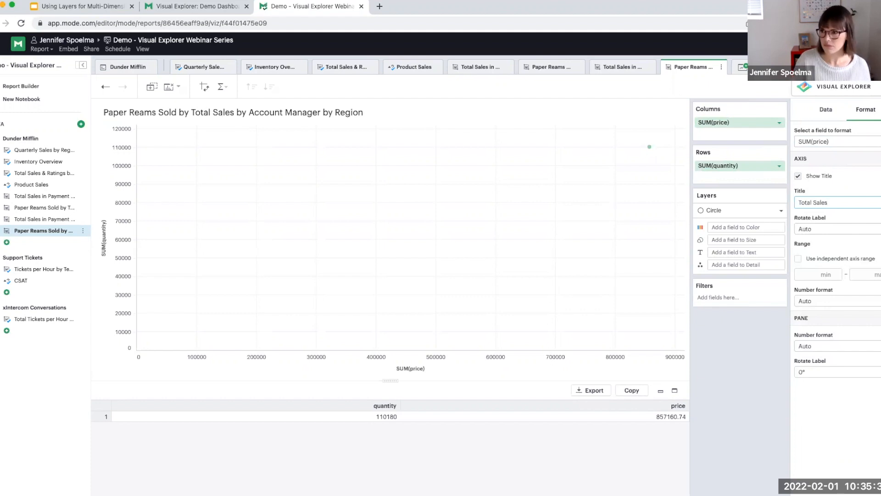
Set the SUM(price) axis range to 0–60000 and its axis number format to Currency.
{"action": "left_click", "coordinate": [819, 275]}
{"action": "type", "text": "0"}
{"action": "left_click", "coordinate": [870, 272]}
{"action": "type", "text": "30000"}
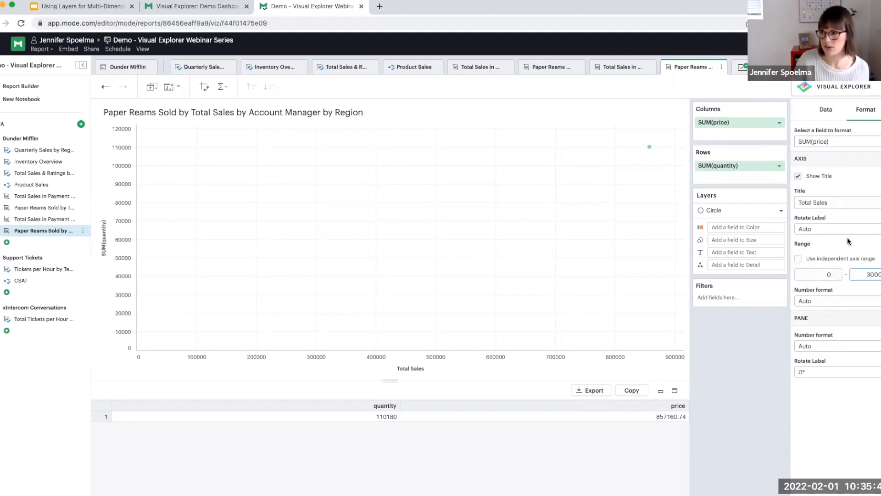
{"action": "left_click", "coordinate": [876, 276]}
{"action": "key", "text": "Left"}
{"action": "key", "text": "BackSpace"}
{"action": "type", "text": "6"}
{"action": "key", "text": "Return"}
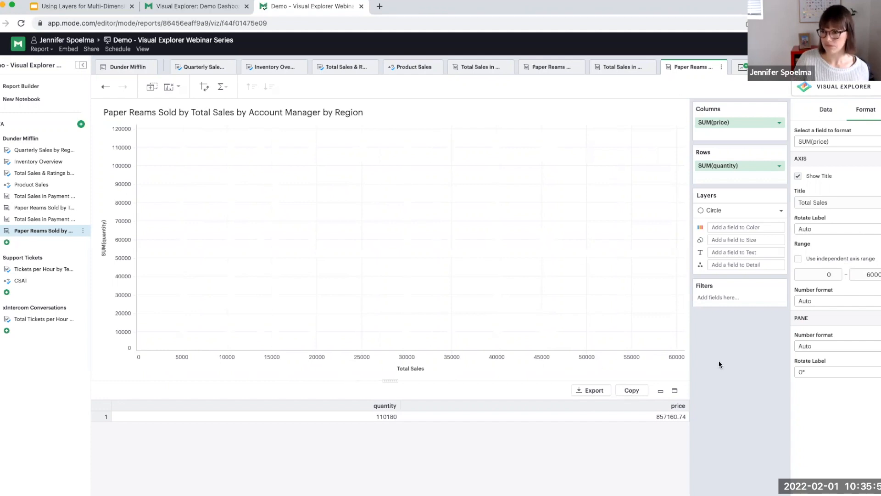
{"action": "left_click", "coordinate": [853, 301]}
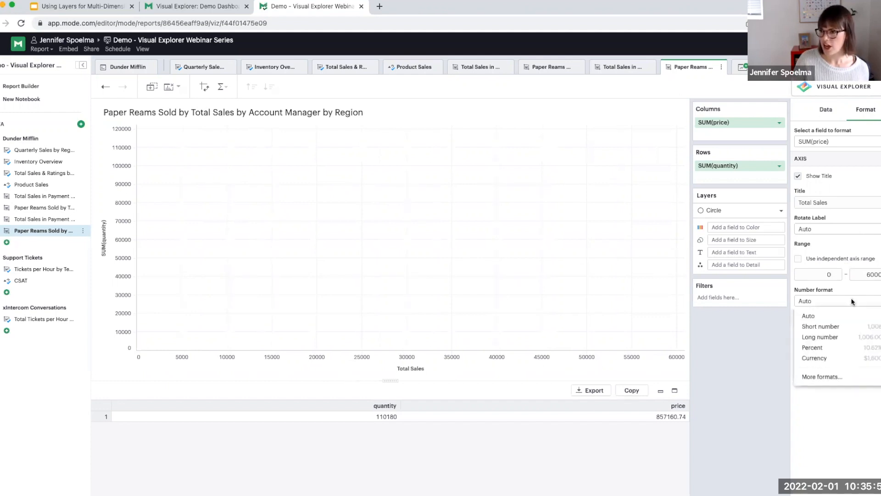
{"action": "left_click", "coordinate": [821, 359]}
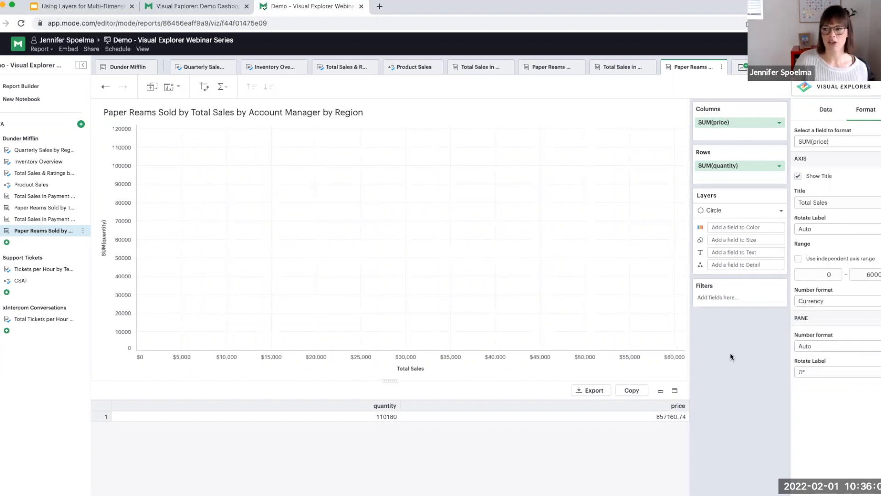
Split the circle layer into one mark per account manager by adding account_manager as its detail.
{"action": "left_click", "coordinate": [825, 112]}
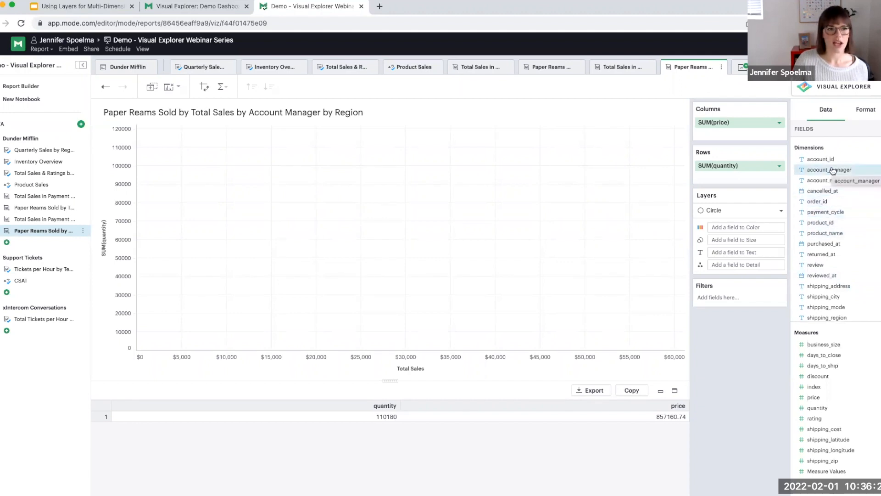
{"action": "left_click_drag", "start_coordinate": [833, 171], "coordinate": [734, 265]}
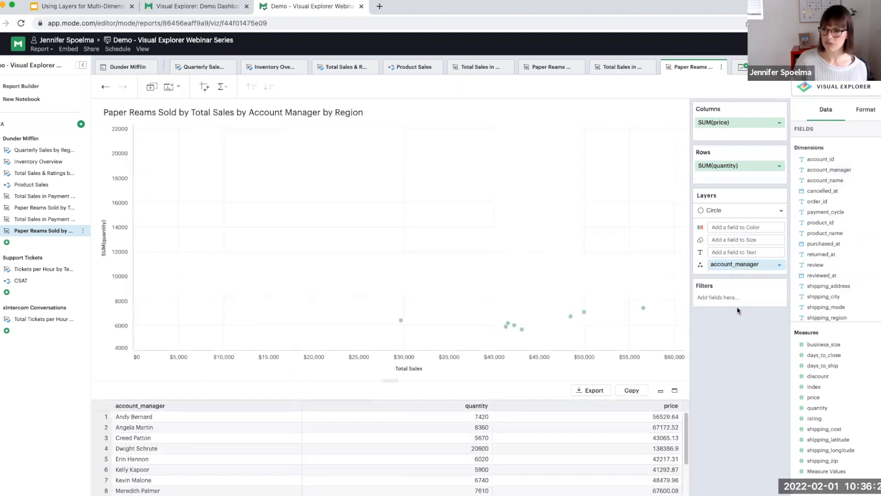
{"action": "mouse_move", "coordinate": [507, 328]}
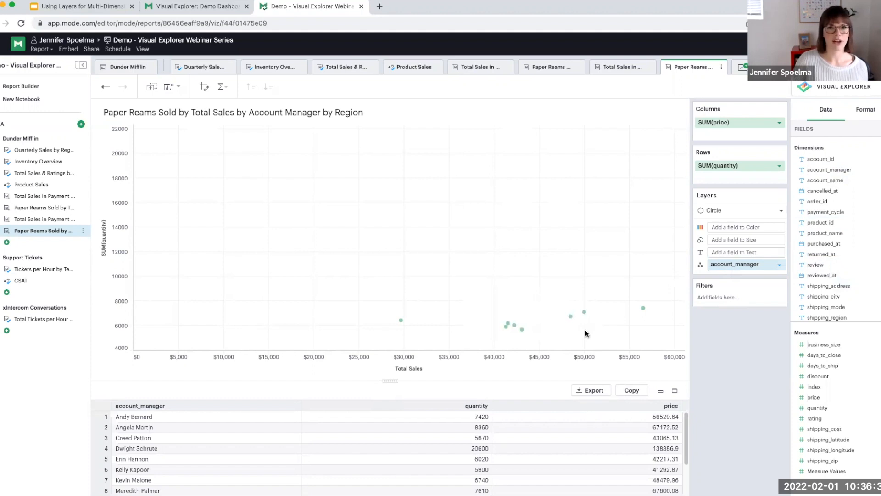
{"action": "mouse_move", "coordinate": [571, 317]}
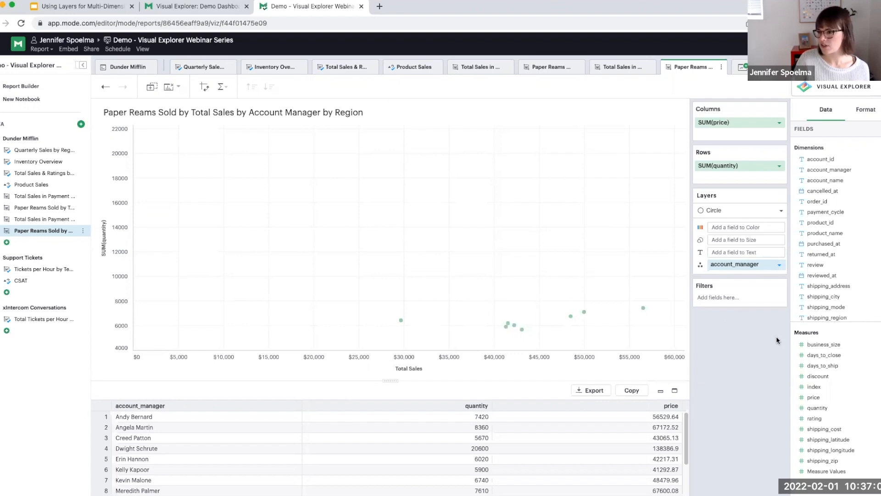
Size the circles by price and color them by shipping_region.
{"action": "left_click_drag", "start_coordinate": [821, 400], "coordinate": [734, 241]}
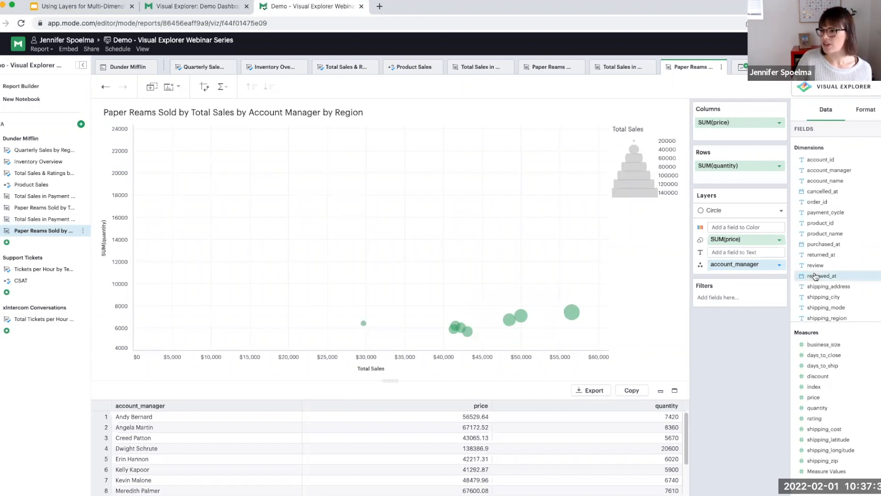
{"action": "scroll", "coordinate": [836, 294], "scroll_direction": "down", "scroll_amount": 1}
{"action": "left_click_drag", "start_coordinate": [838, 300], "coordinate": [734, 225]}
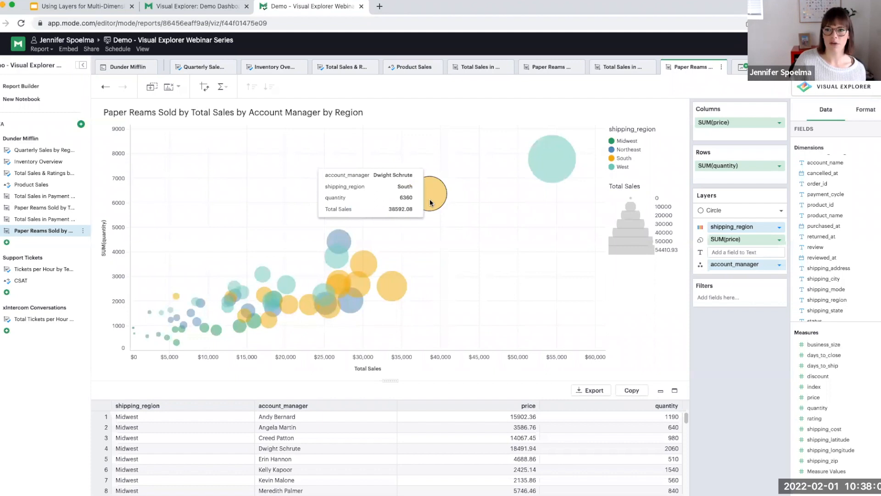
{"action": "mouse_move", "coordinate": [433, 201]}
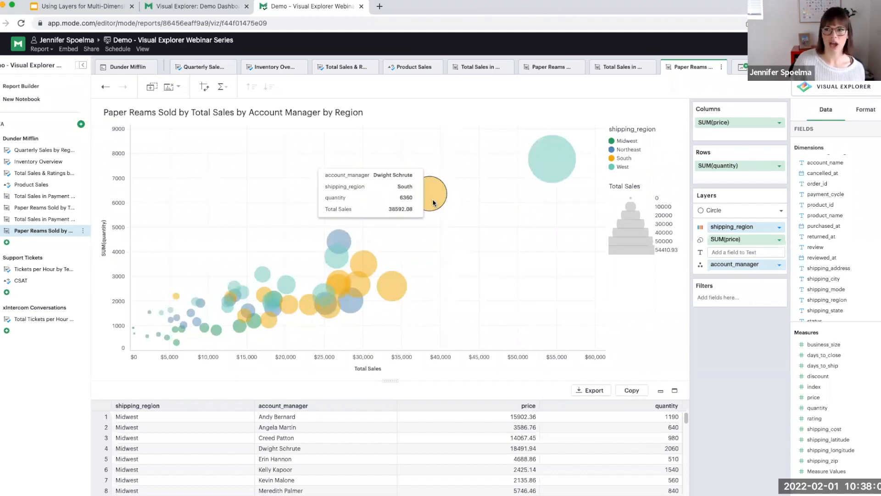
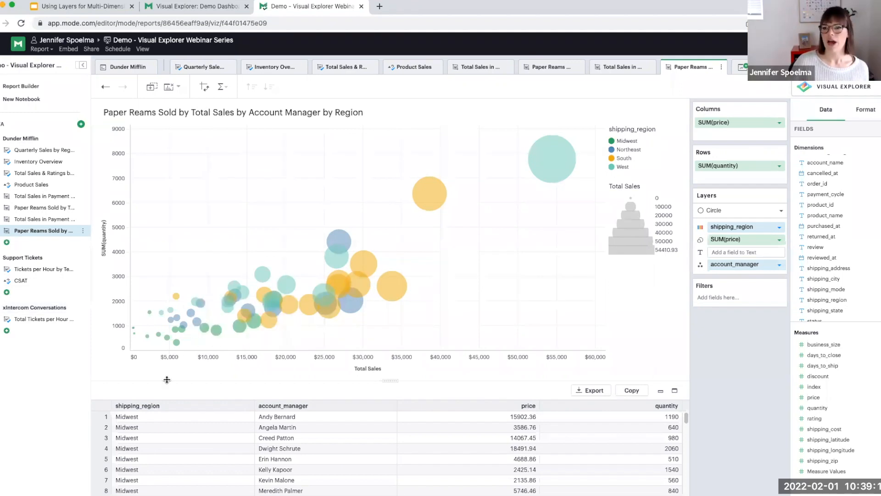
Title the SUM(quantity) axis "Paper Reams Sold" and set its axis number format to Short number.
{"action": "mouse_move", "coordinate": [428, 195]}
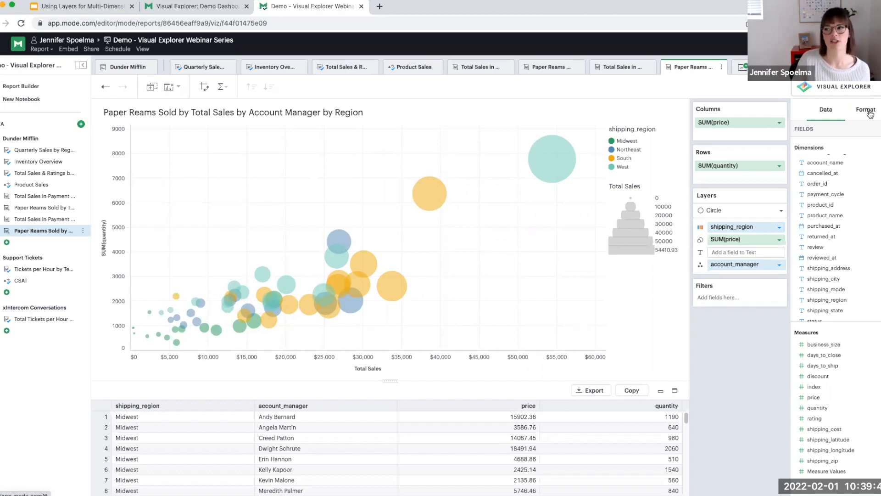
{"action": "left_click", "coordinate": [869, 111]}
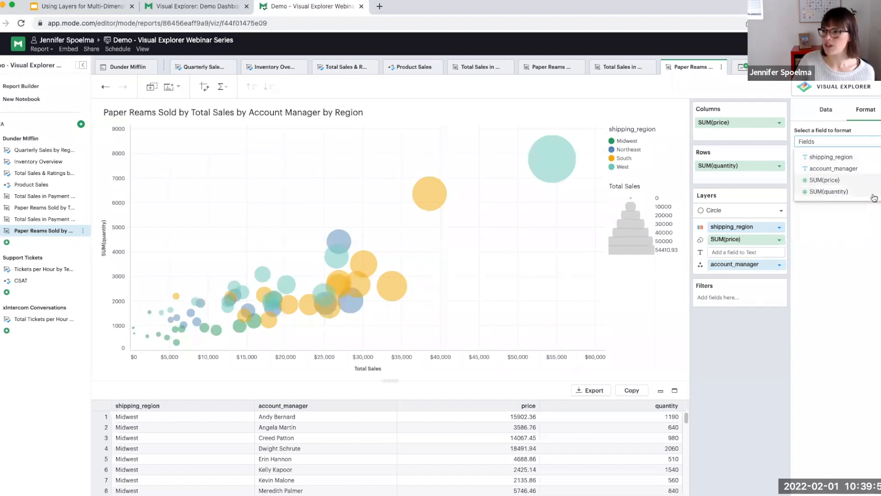
{"action": "left_click", "coordinate": [833, 193]}
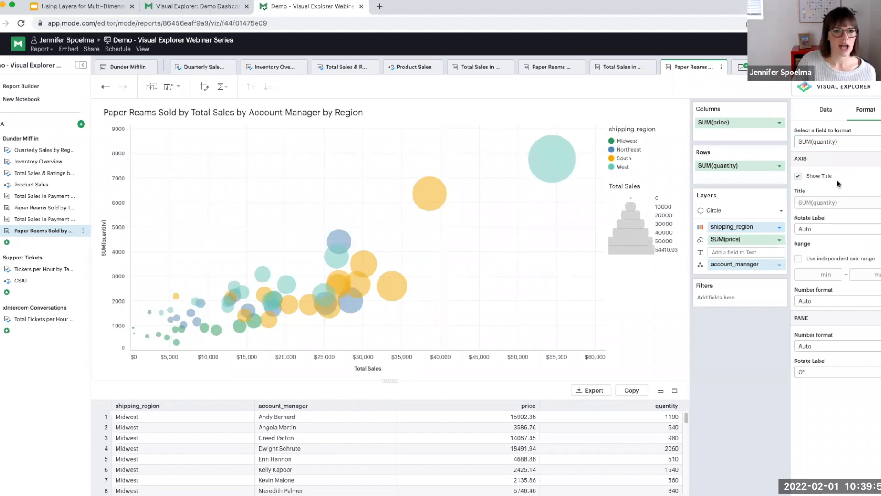
{"action": "left_click", "coordinate": [812, 202]}
{"action": "type", "text": "Paper Reams Sold"}
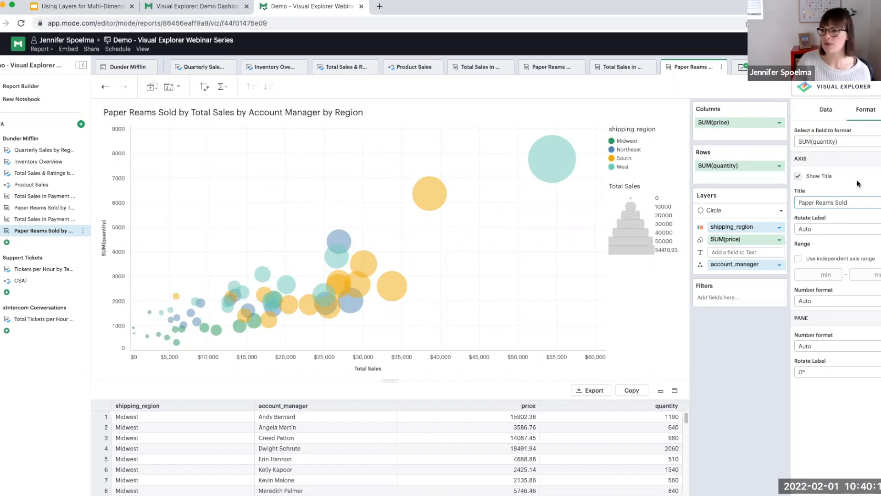
{"action": "left_click", "coordinate": [853, 216]}
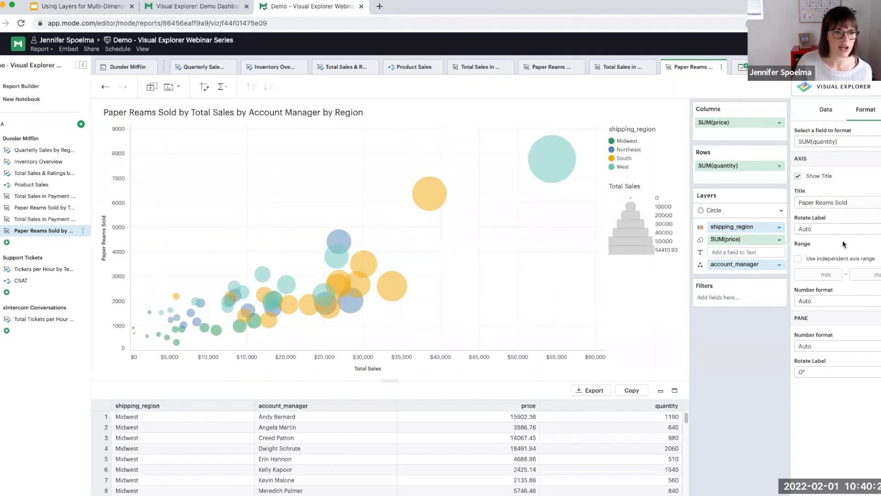
{"action": "left_click", "coordinate": [830, 302]}
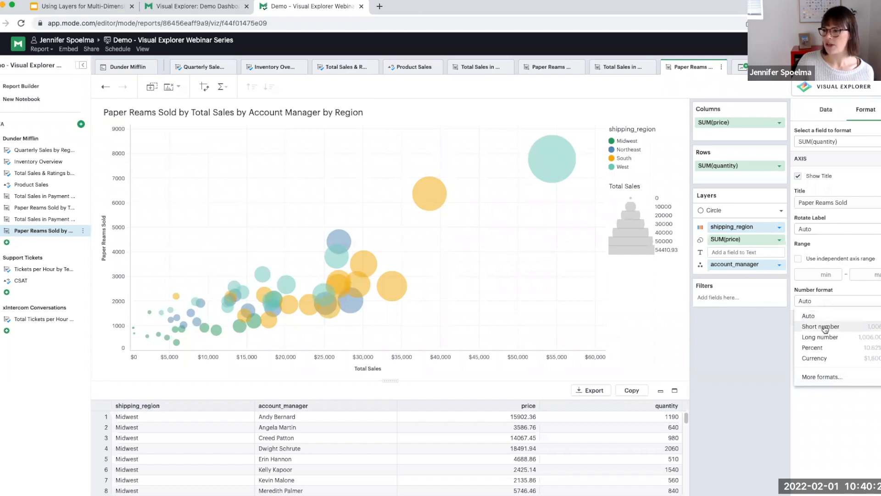
{"action": "left_click", "coordinate": [824, 327]}
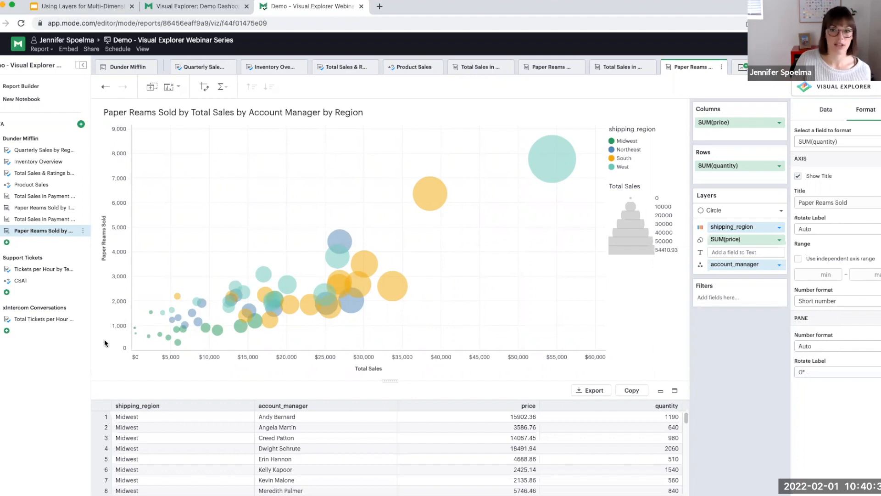
Set the legend position of the SUM(price) field to Bottom in its formatting.
{"action": "left_click", "coordinate": [862, 141]}
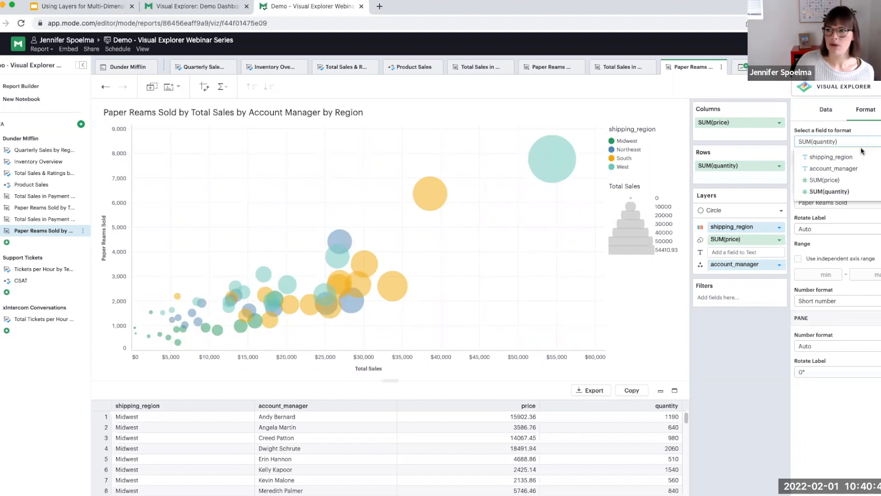
{"action": "left_click", "coordinate": [851, 181]}
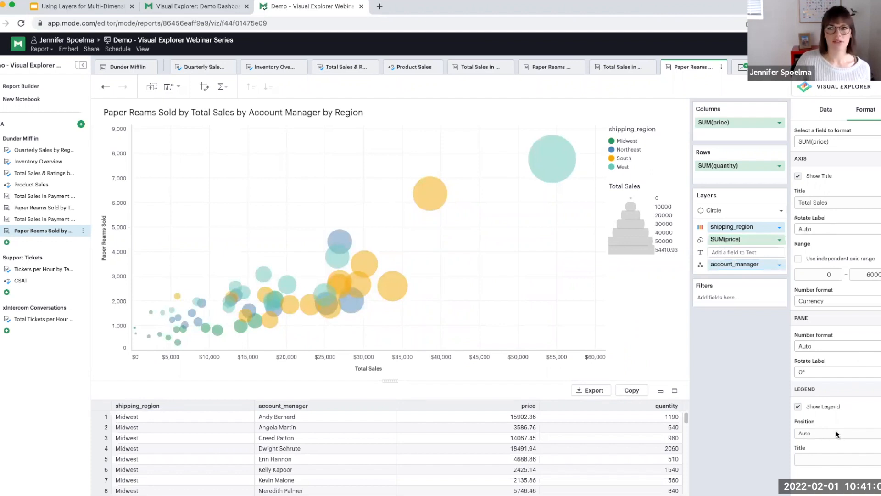
{"action": "left_click", "coordinate": [868, 434]}
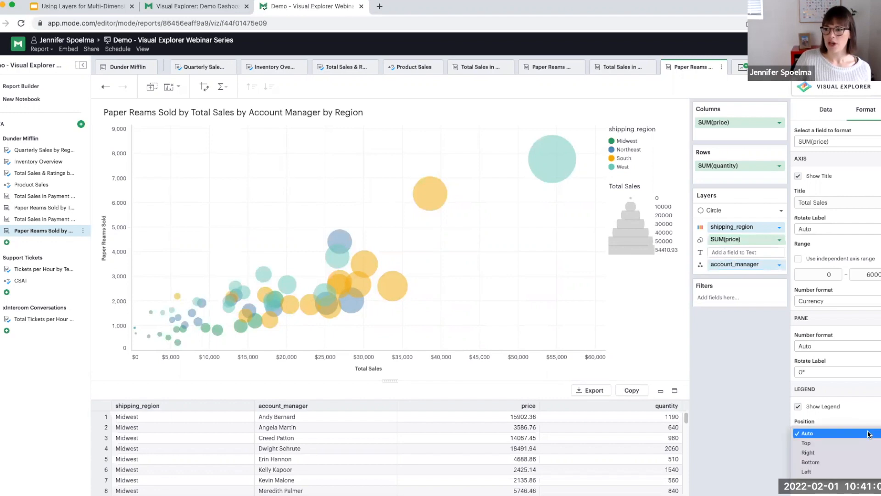
{"action": "left_click", "coordinate": [857, 462]}
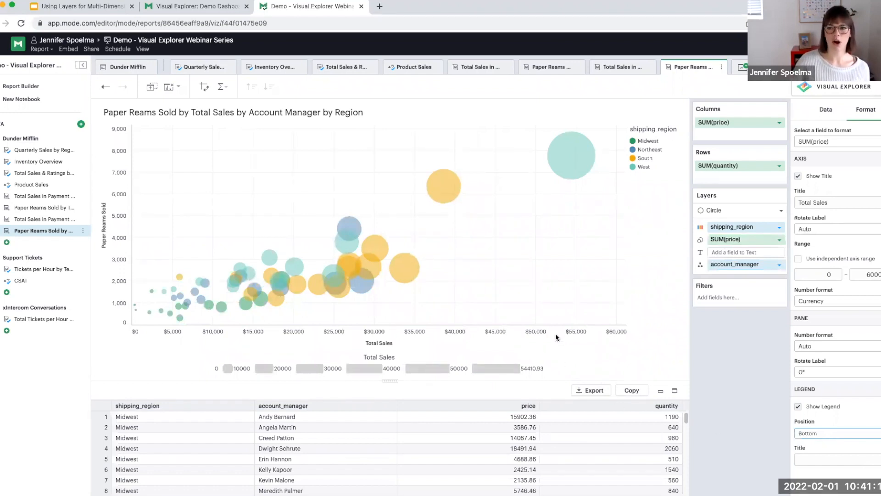
{"action": "mouse_move", "coordinate": [200, 300]}
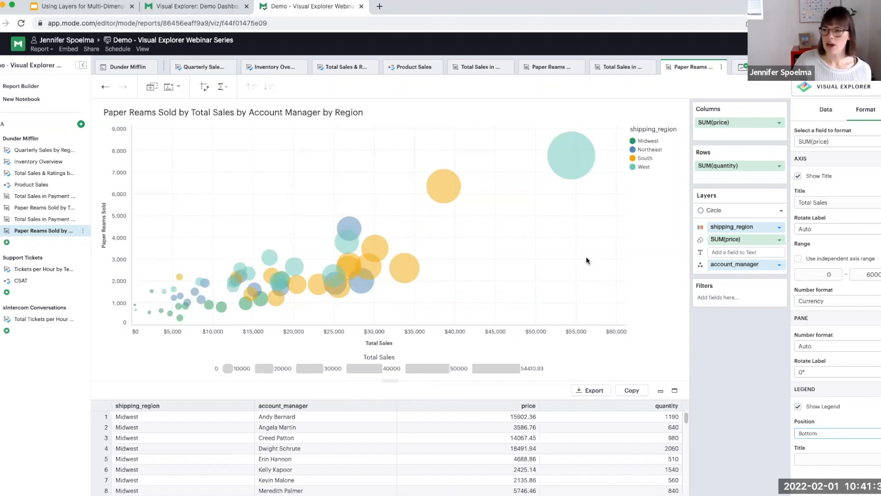
Title the shipping_region field "Region" and set its legend position to Top.
{"action": "left_click", "coordinate": [844, 142]}
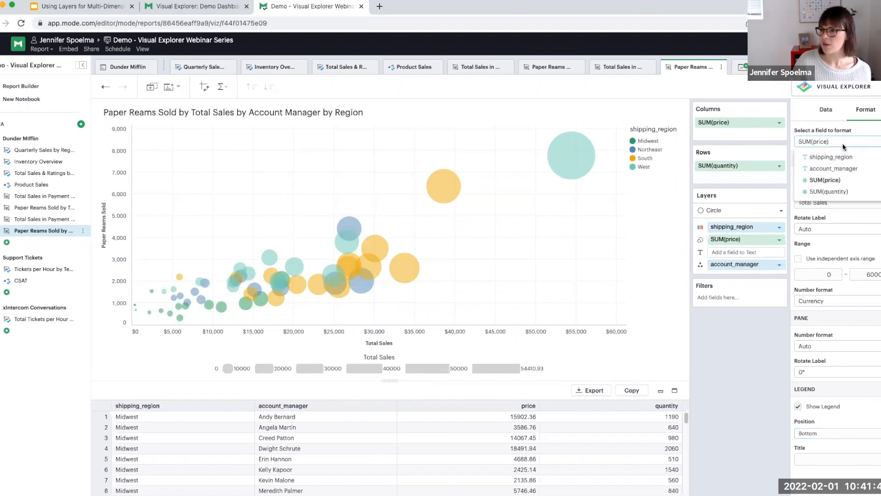
{"action": "left_click", "coordinate": [828, 157]}
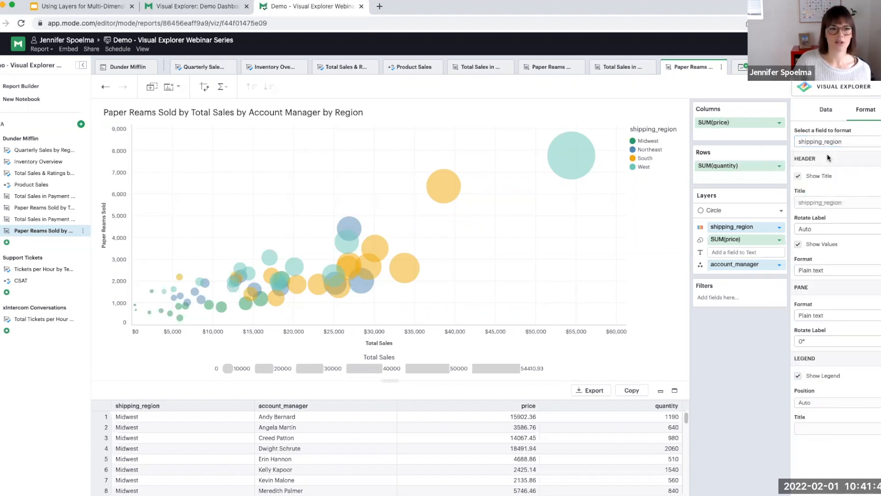
{"action": "left_click", "coordinate": [816, 202]}
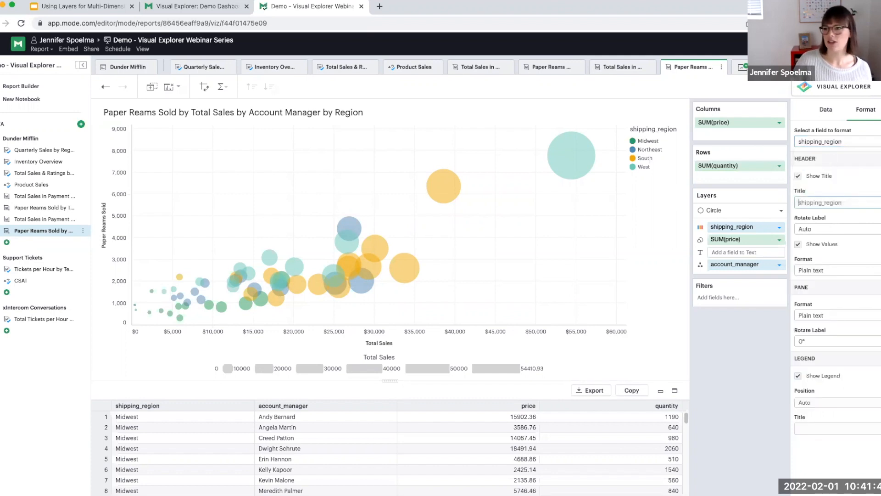
{"action": "type", "text": "Region"}
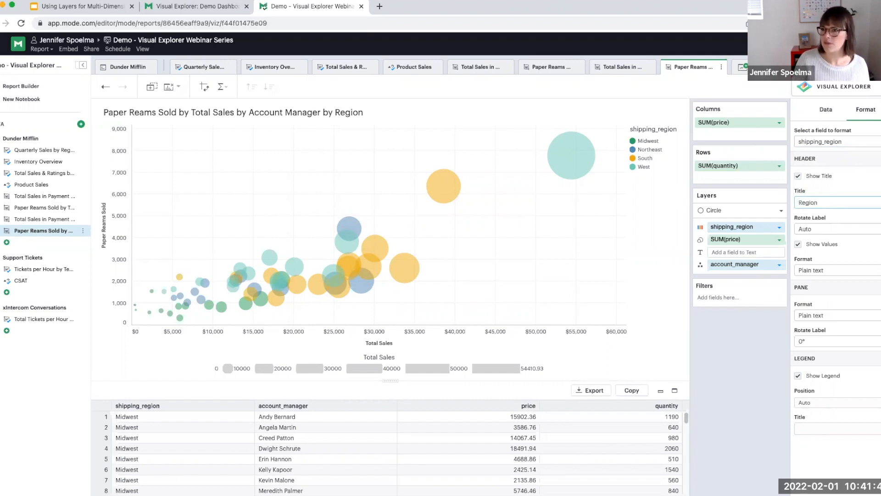
{"action": "left_click", "coordinate": [872, 186]}
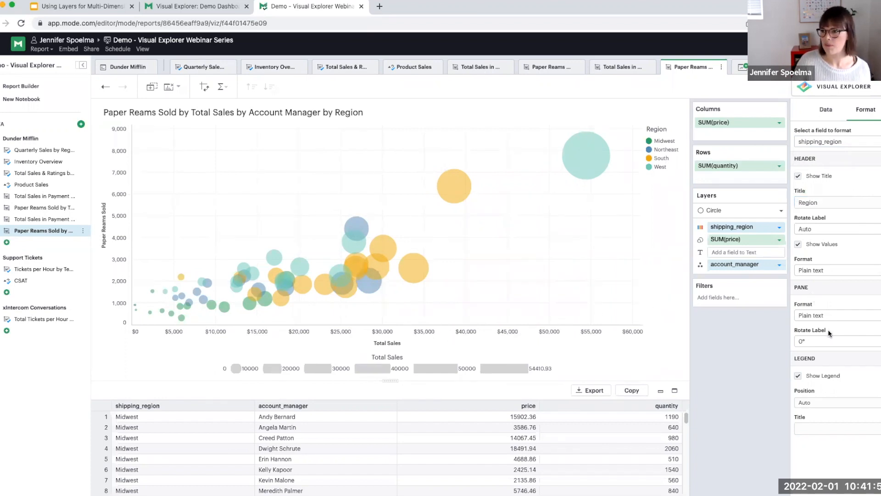
{"action": "left_click", "coordinate": [825, 404]}
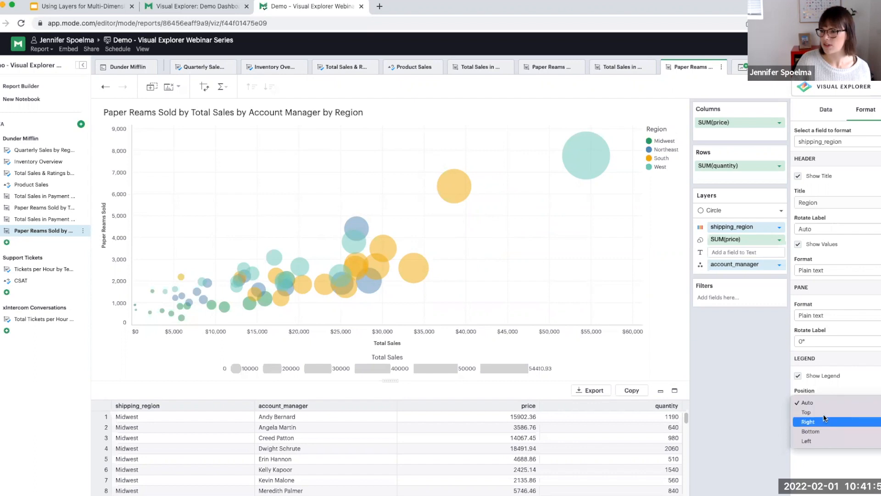
{"action": "left_click", "coordinate": [824, 411]}
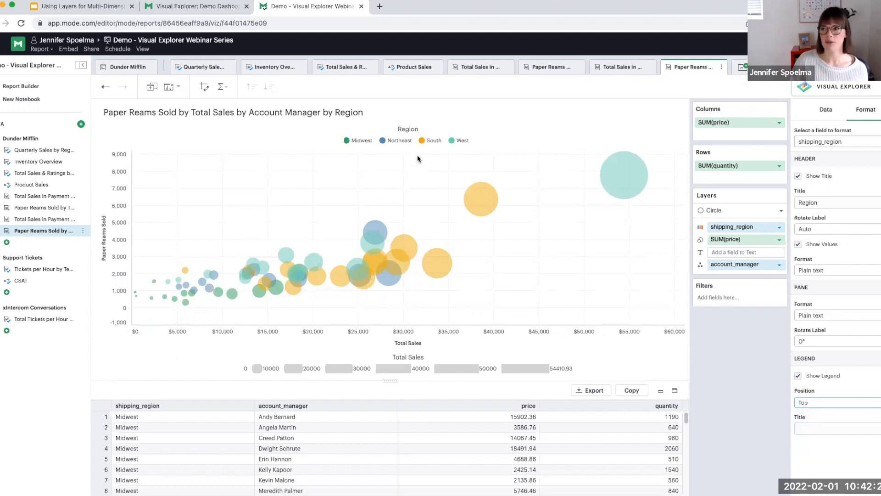
Add the paper reams bubble chart to the Report Builder.
{"action": "left_click", "coordinate": [722, 68]}
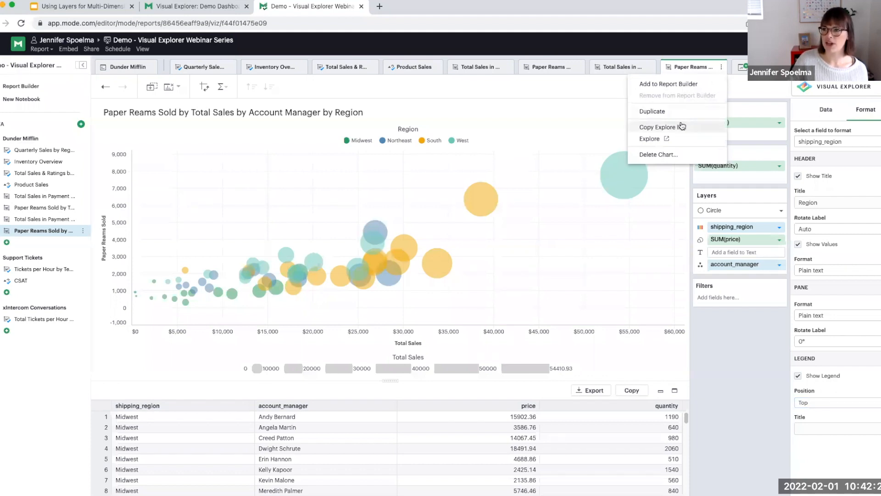
{"action": "left_click", "coordinate": [659, 85]}
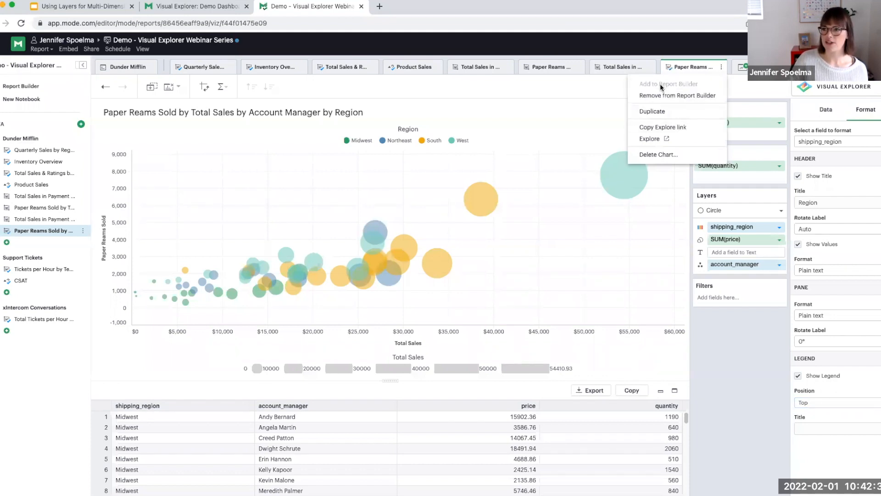
{"action": "left_click", "coordinate": [763, 89]}
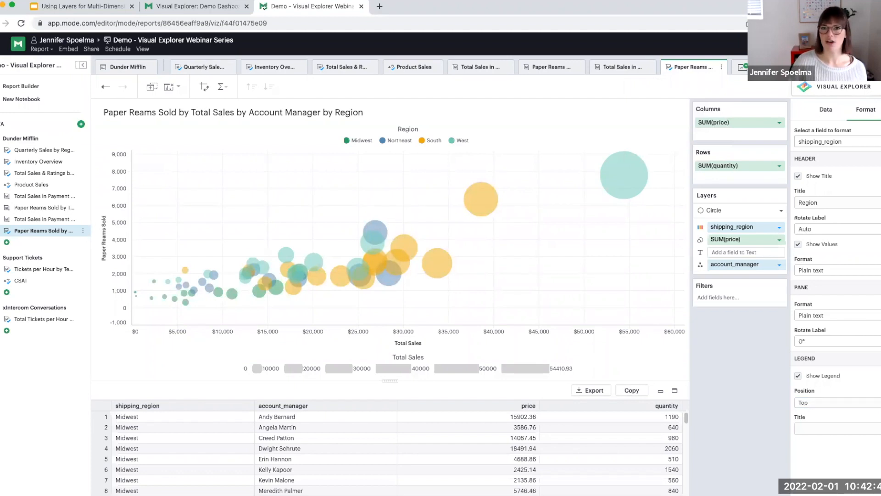
{"action": "left_click", "coordinate": [73, 10]}
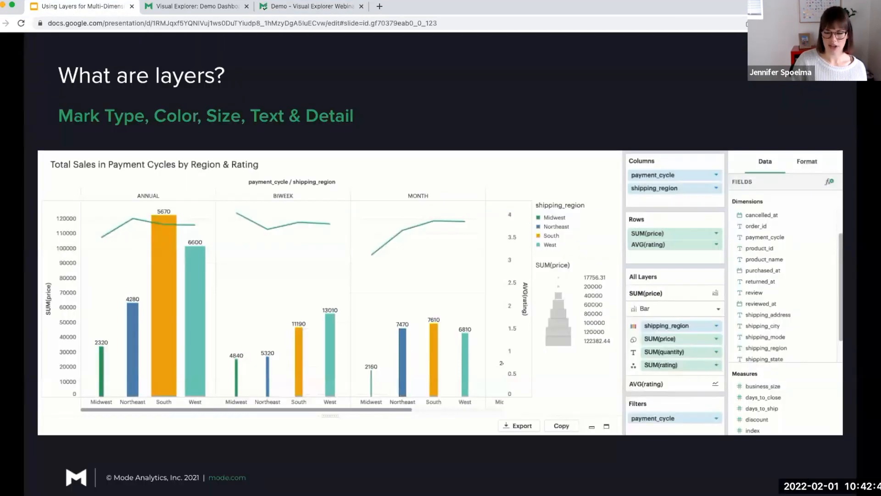
{"action": "key", "text": "Right"}
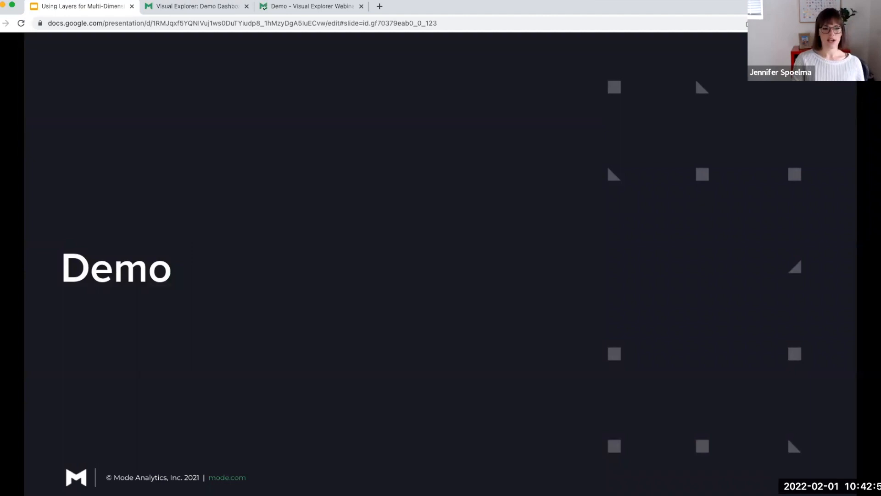
{"action": "key", "text": "Right"}
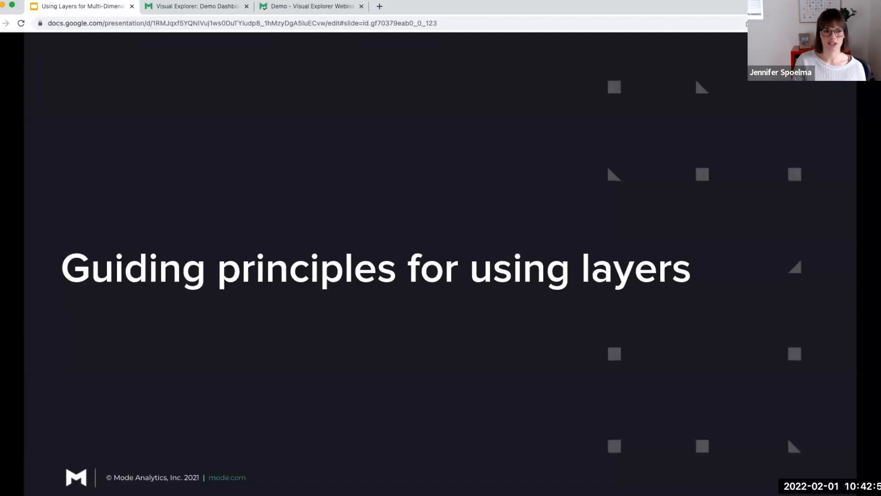
{"action": "key", "text": "Right"}
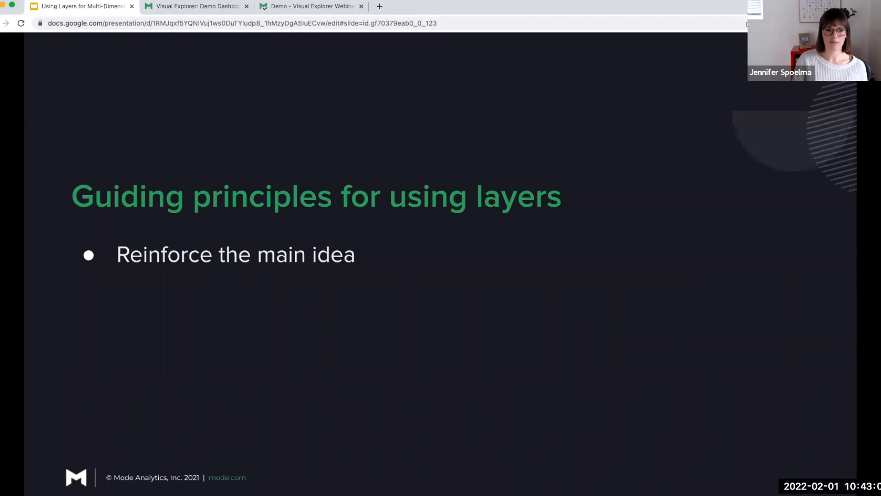
{"action": "key", "text": "Left"}
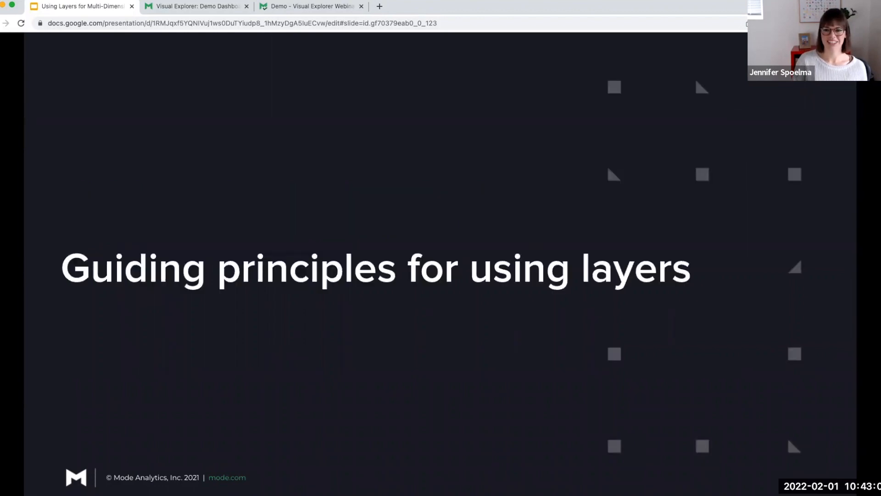
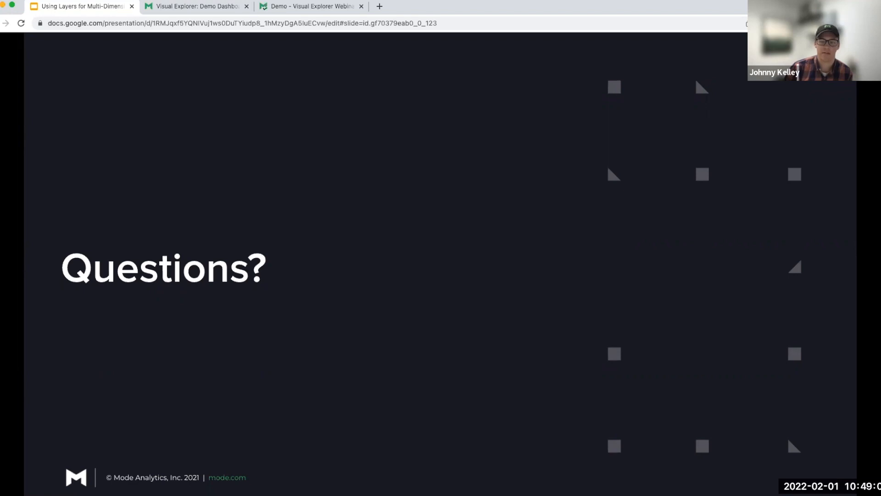
Switch back to the Mode demo report and look through the charts laid out in its Report Builder.
{"action": "left_click", "coordinate": [274, 8]}
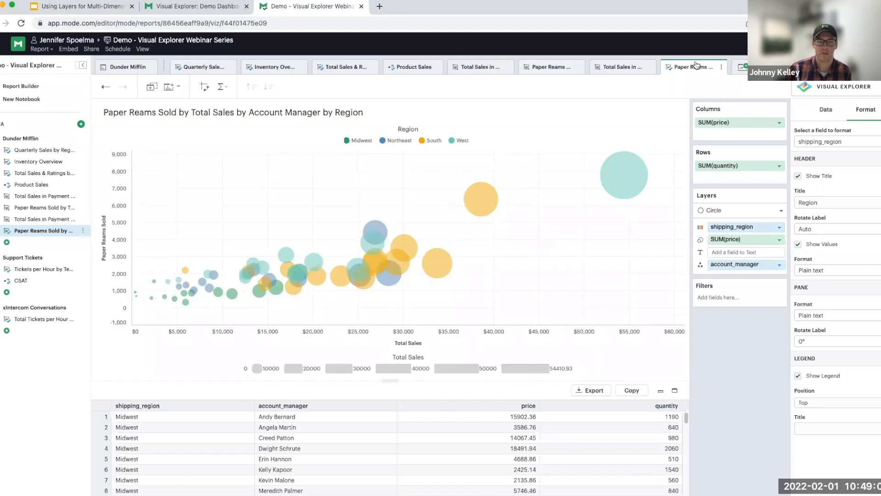
{"action": "left_click", "coordinate": [722, 68]}
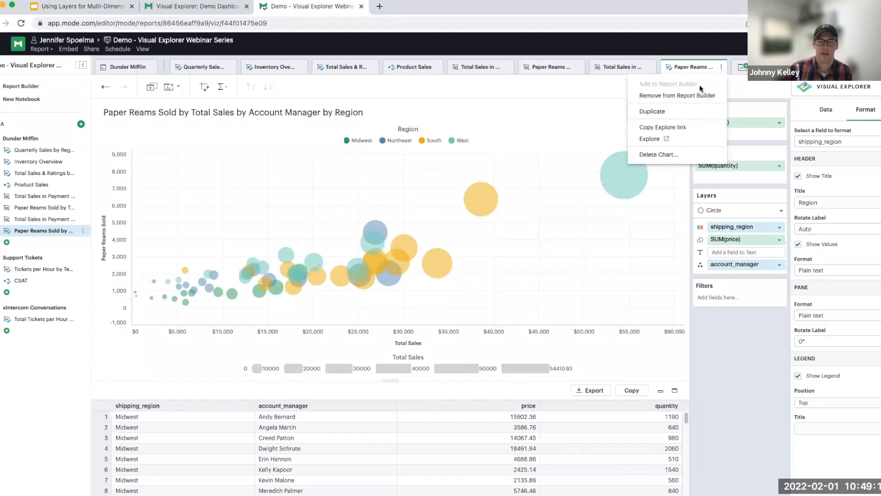
{"action": "left_click", "coordinate": [618, 91]}
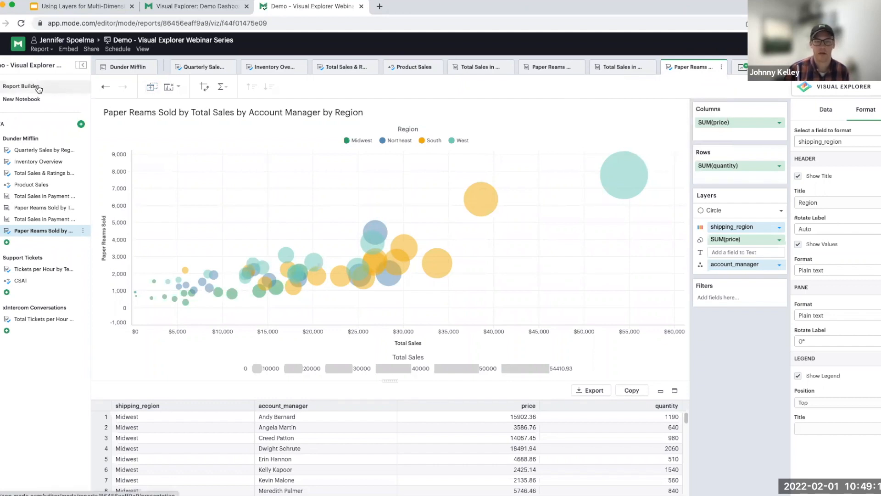
{"action": "left_click", "coordinate": [23, 86]}
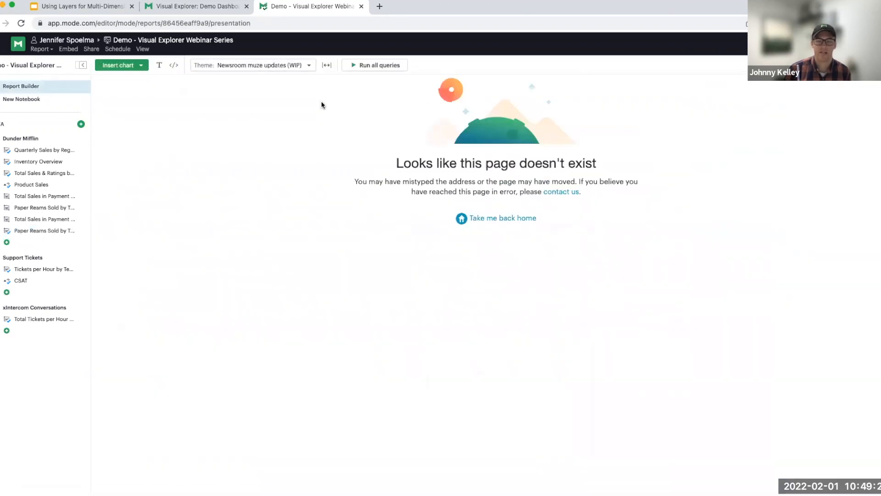
{"action": "left_click", "coordinate": [23, 41]}
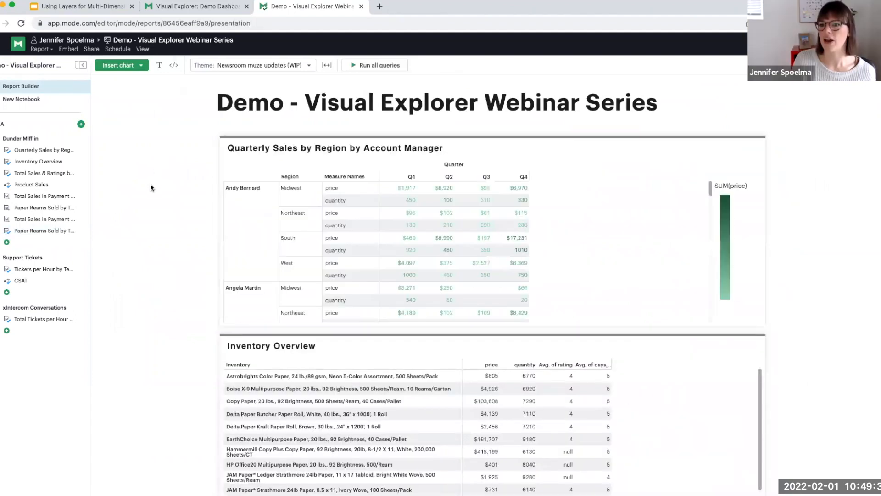
{"action": "scroll", "coordinate": [151, 188], "scroll_direction": "down", "scroll_amount": 15}
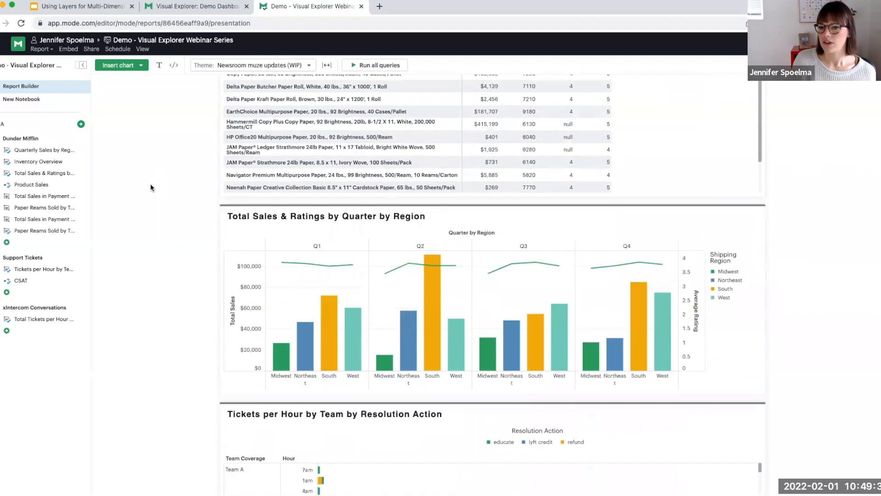
{"action": "scroll", "coordinate": [150, 183], "scroll_direction": "down", "scroll_amount": 9}
{"action": "scroll", "coordinate": [150, 182], "scroll_direction": "up", "scroll_amount": 16}
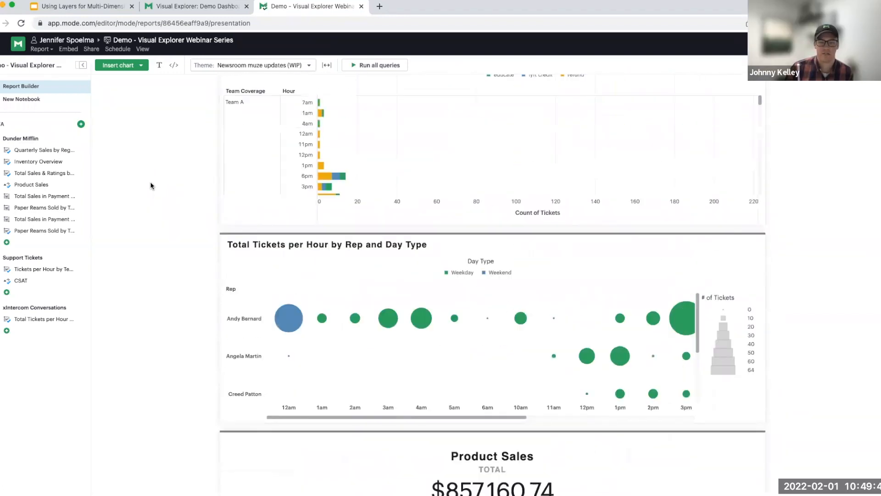
{"action": "scroll", "coordinate": [150, 181], "scroll_direction": "up", "scroll_amount": 4}
{"action": "scroll", "coordinate": [166, 183], "scroll_direction": "up", "scroll_amount": 4}
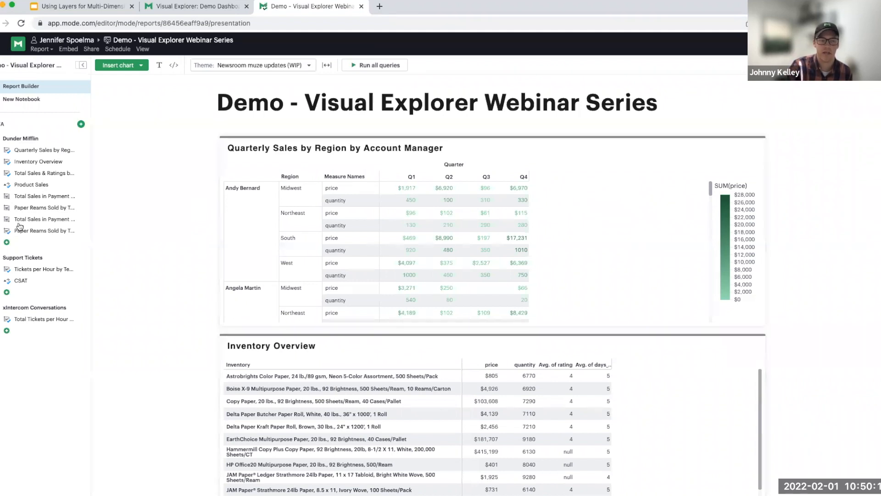
{"action": "left_click", "coordinate": [7, 242]}
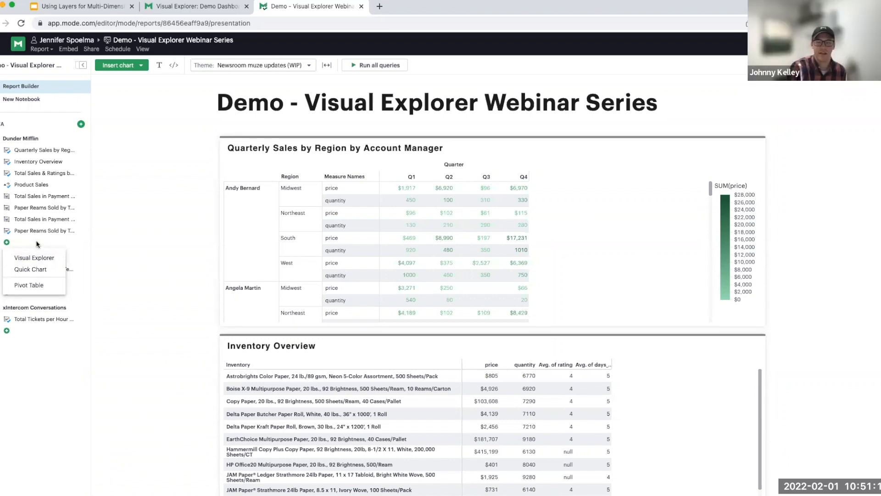
{"action": "left_click", "coordinate": [122, 229]}
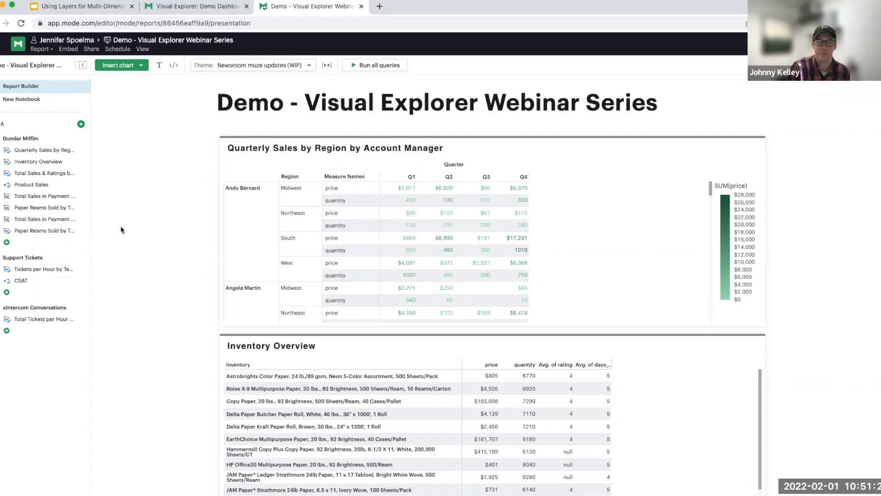